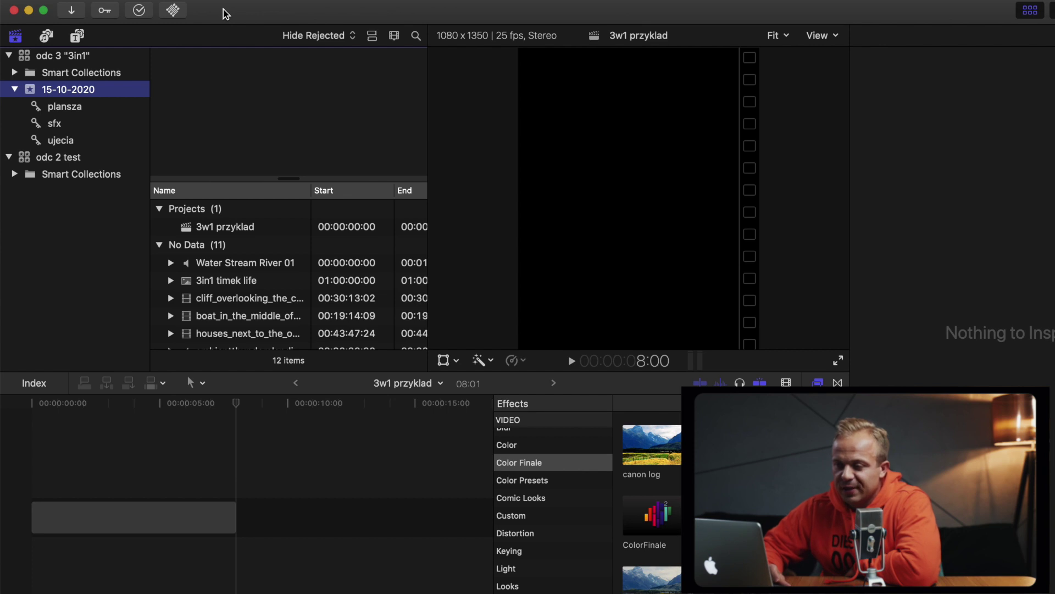
- Create a new project with custom 1080 x 1350 resolution at 25p
left_click(126, 1)
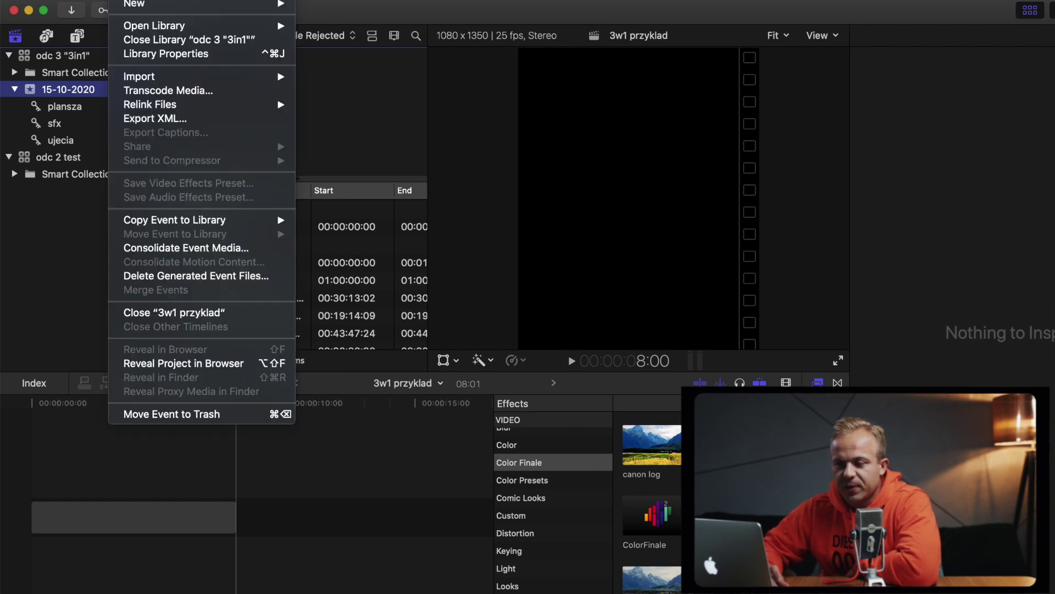
mouse_move(165, 2)
left_click(341, 22)
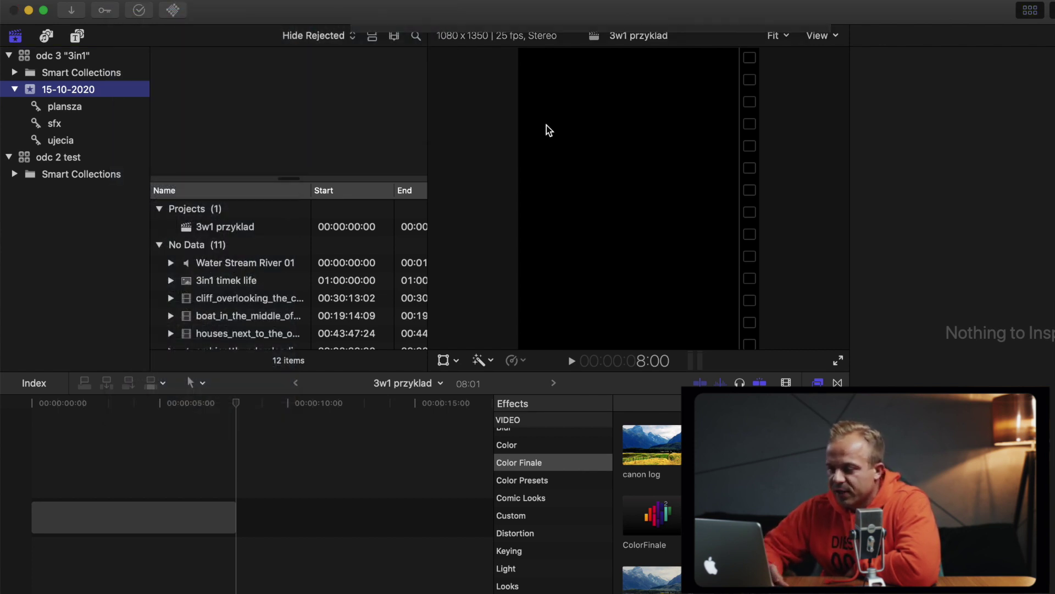
left_click(572, 117)
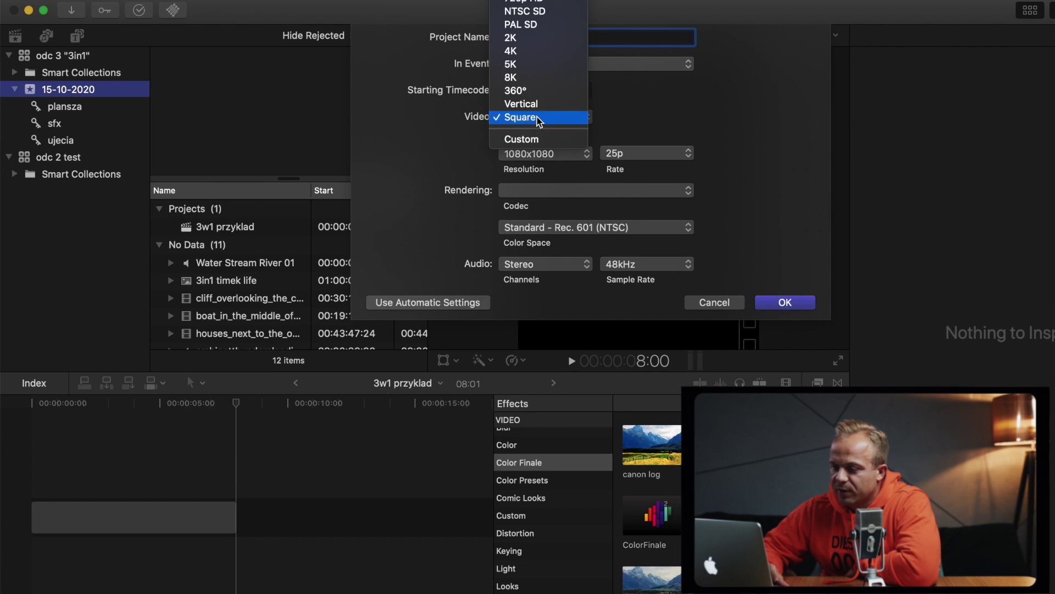
left_click(559, 142)
type("1080")
key("Tab")
type("135")
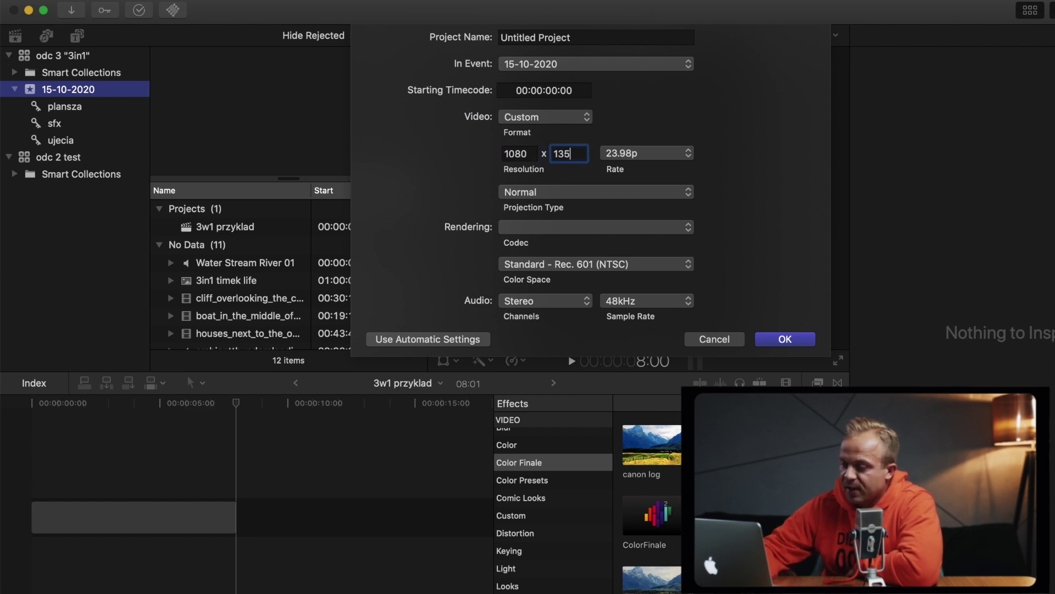
left_click(643, 153)
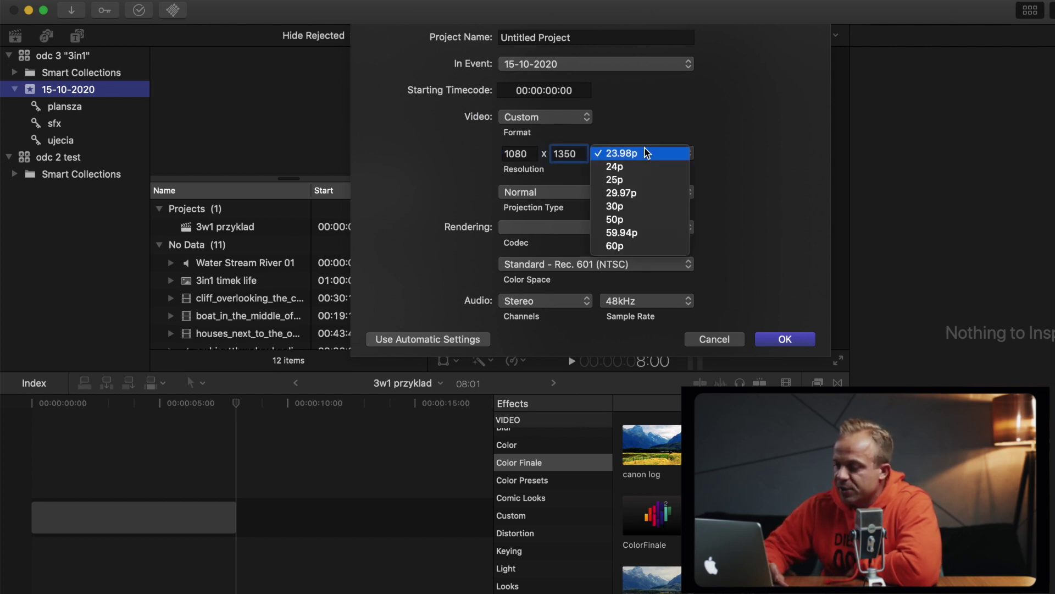
left_click(643, 180)
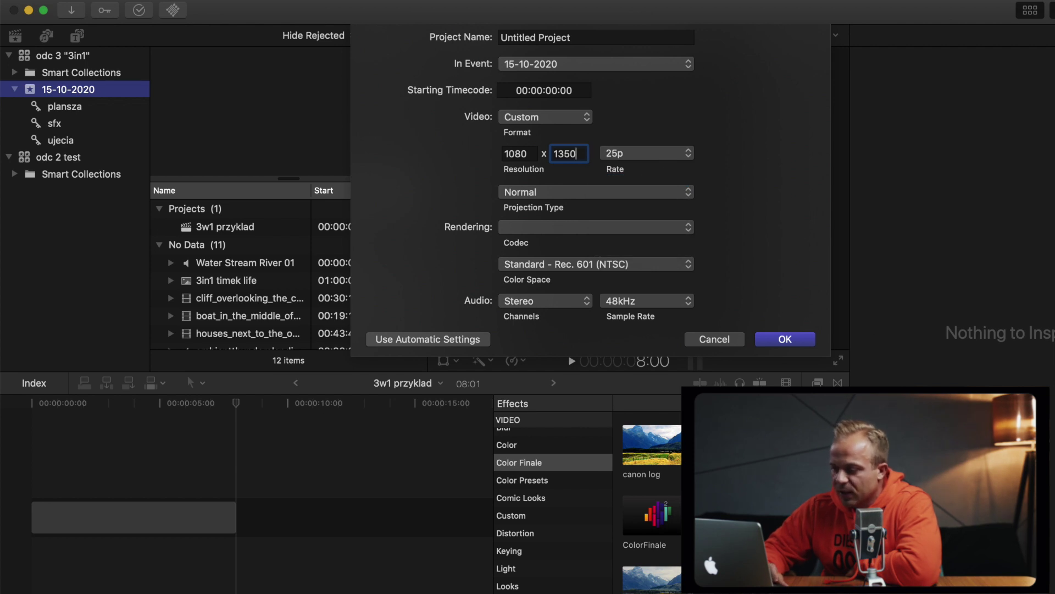
left_click(786, 339)
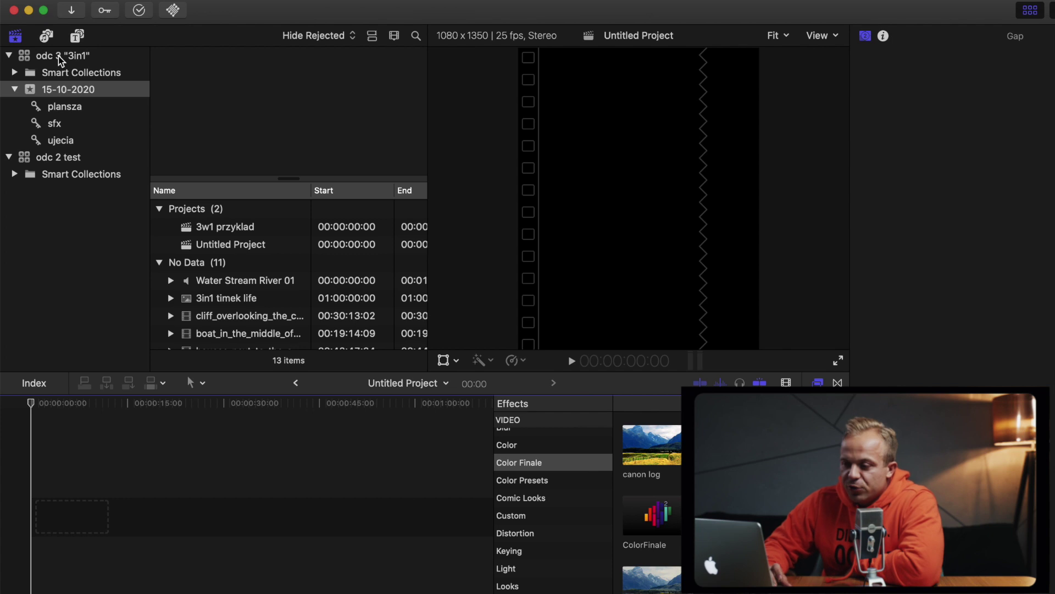
- Browse the plansza, sfx and ujecia collections, then select the 3in1 timek life board clip
left_click(293, 227)
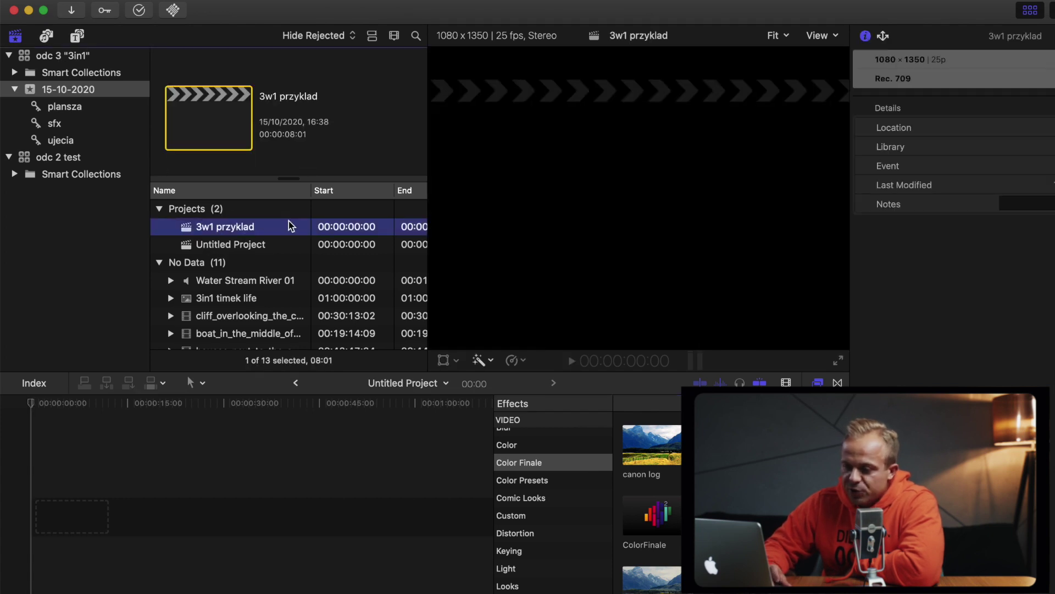
left_click(78, 108)
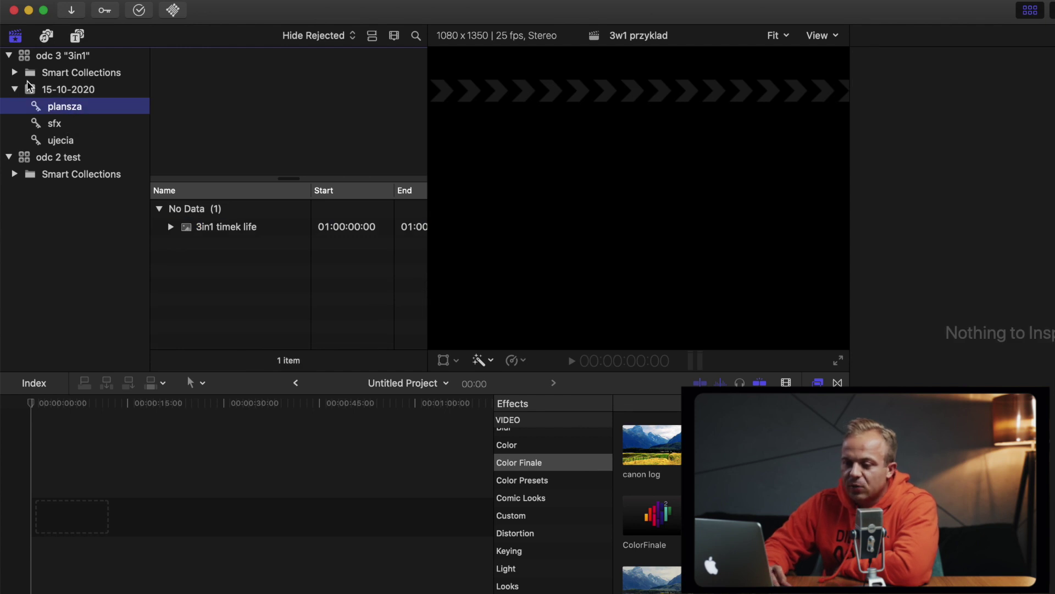
left_click(75, 125)
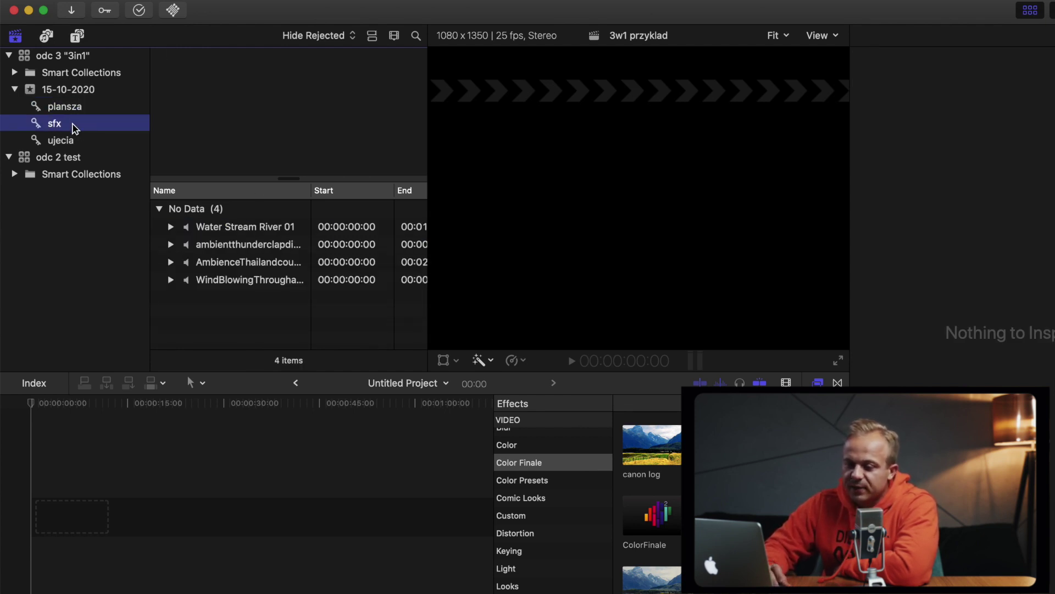
left_click(73, 158)
left_click(80, 142)
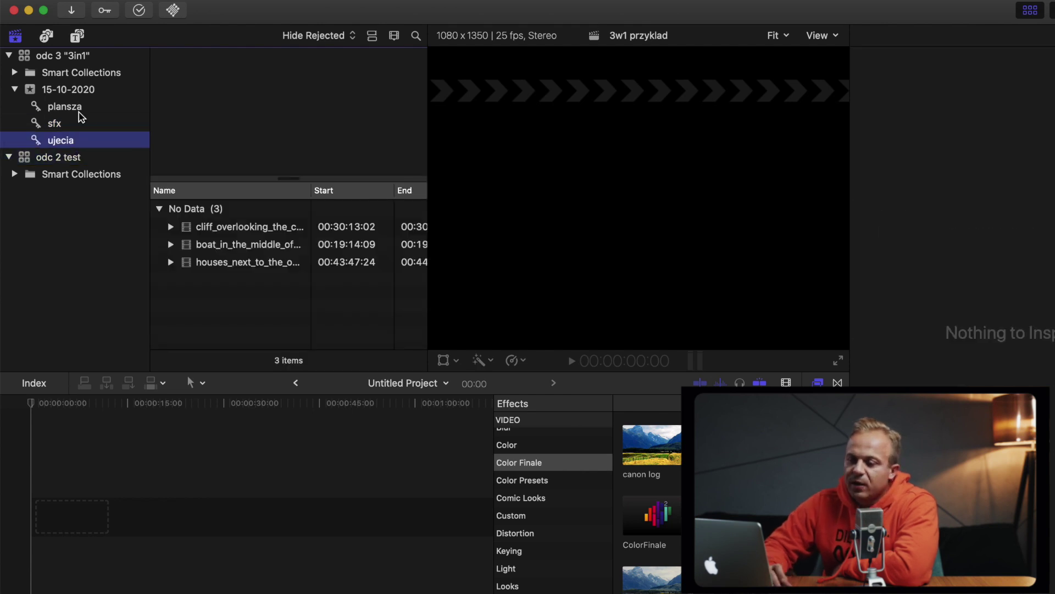
left_click(69, 129)
left_click(87, 106)
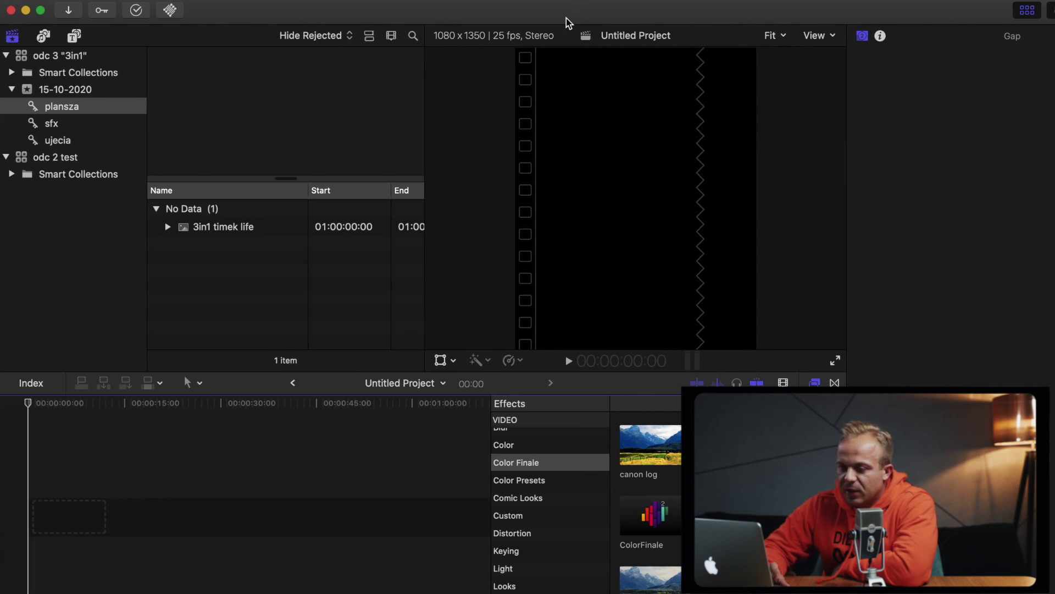
left_click(218, 231)
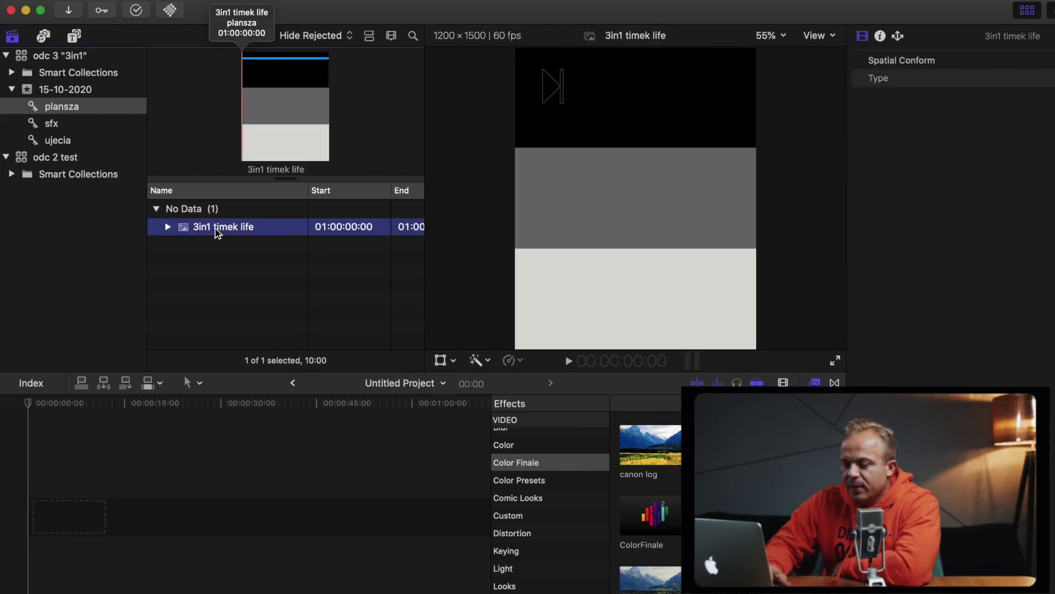
- Add the 3in1 timek life board to the timeline and extend it to 32:20
left_click_drag(217, 230, 30, 525)
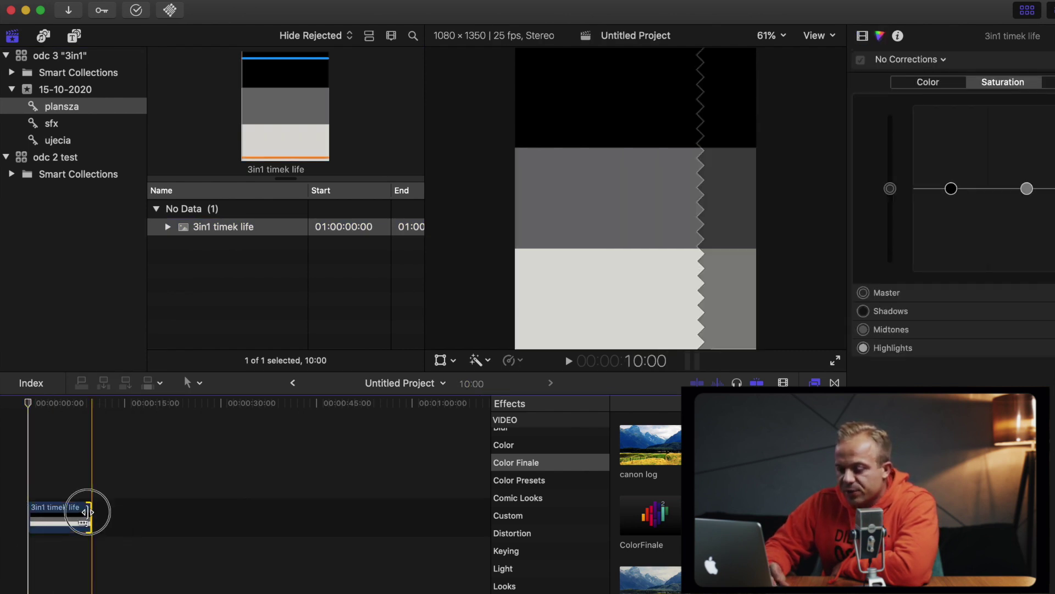
left_click_drag(94, 522, 237, 522)
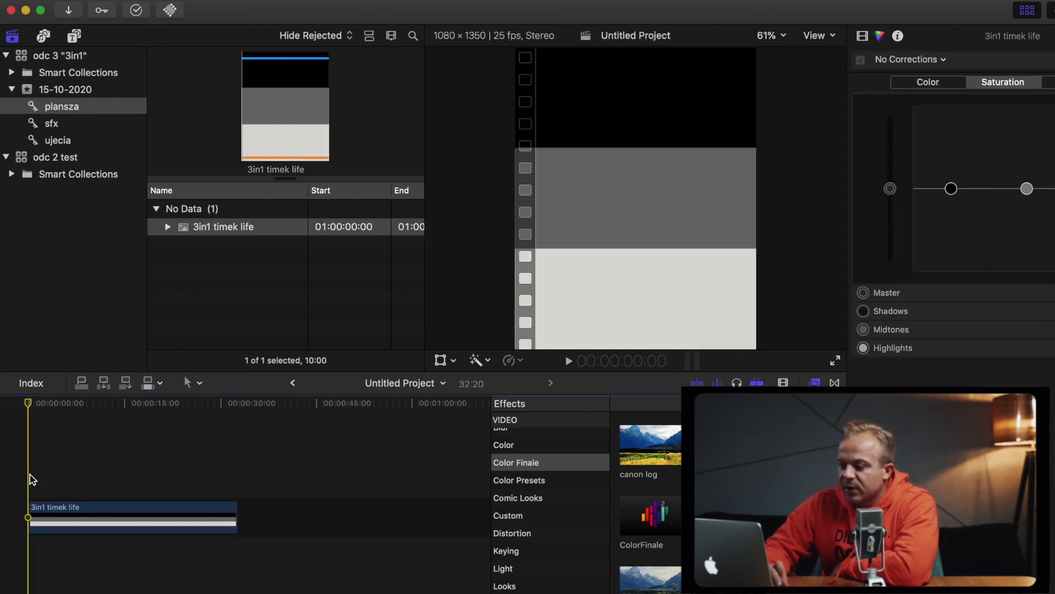
left_click(73, 478)
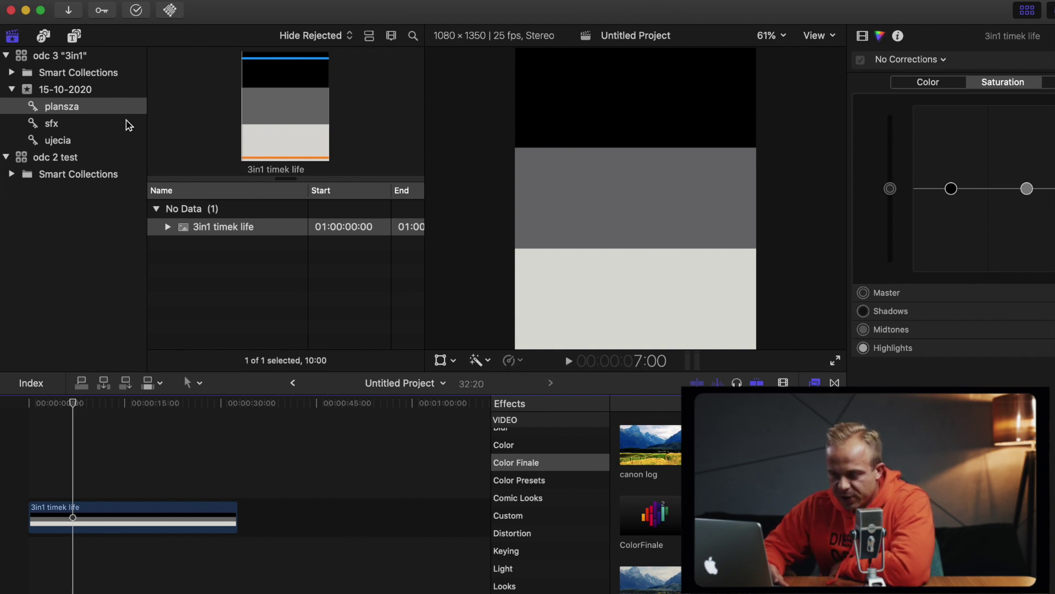
left_click(130, 141)
- Preview the boat and houses-next-to-the-ocean aerial clips, comparing them with the cliff clip
left_click(208, 234)
left_click(208, 244)
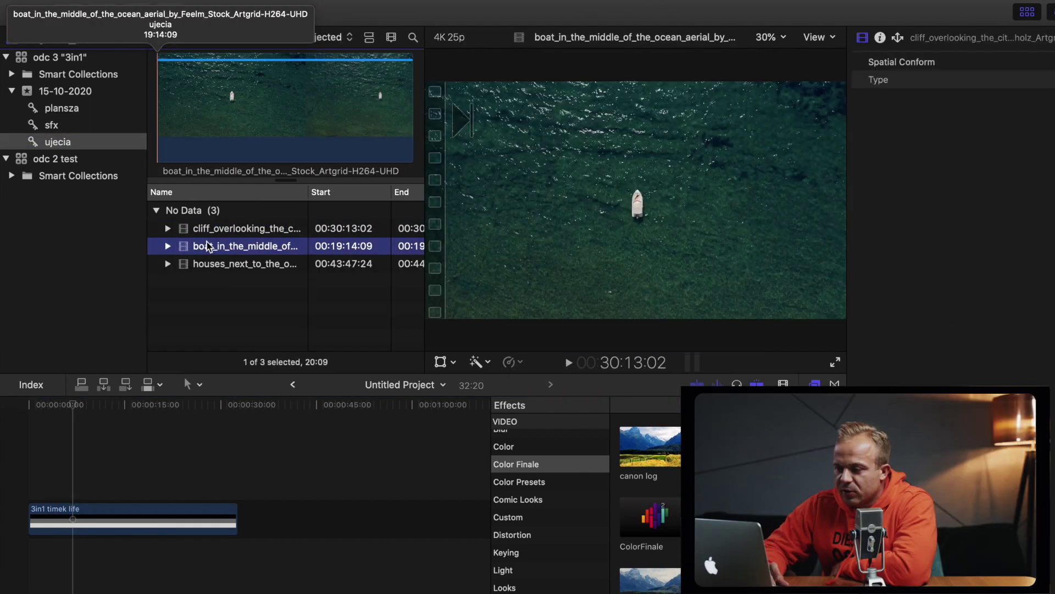
left_click(209, 264)
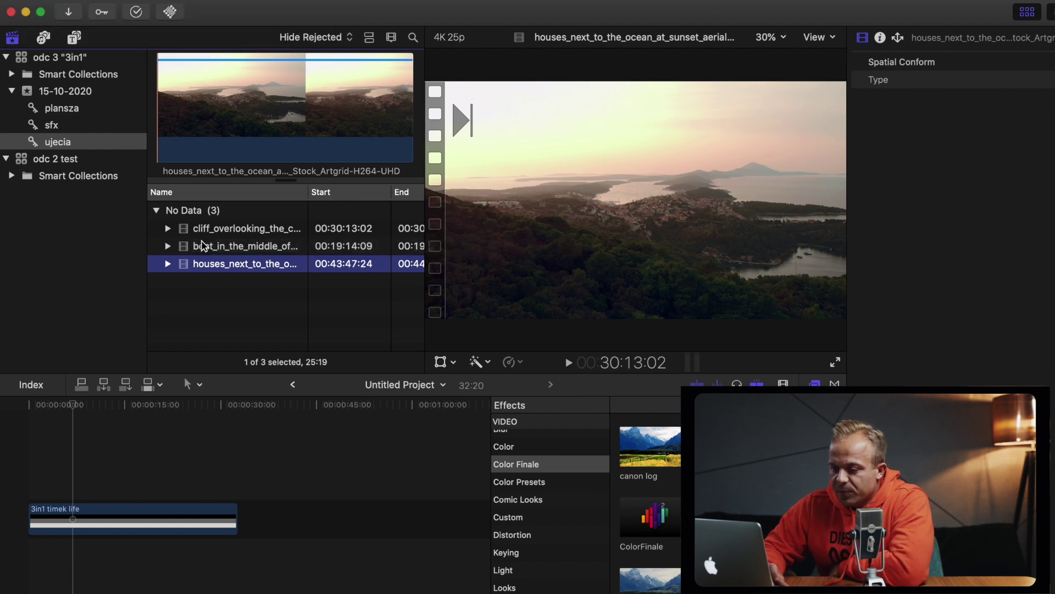
left_click(224, 249)
left_click(222, 264)
left_click(219, 247)
left_click(217, 228)
left_click(215, 246)
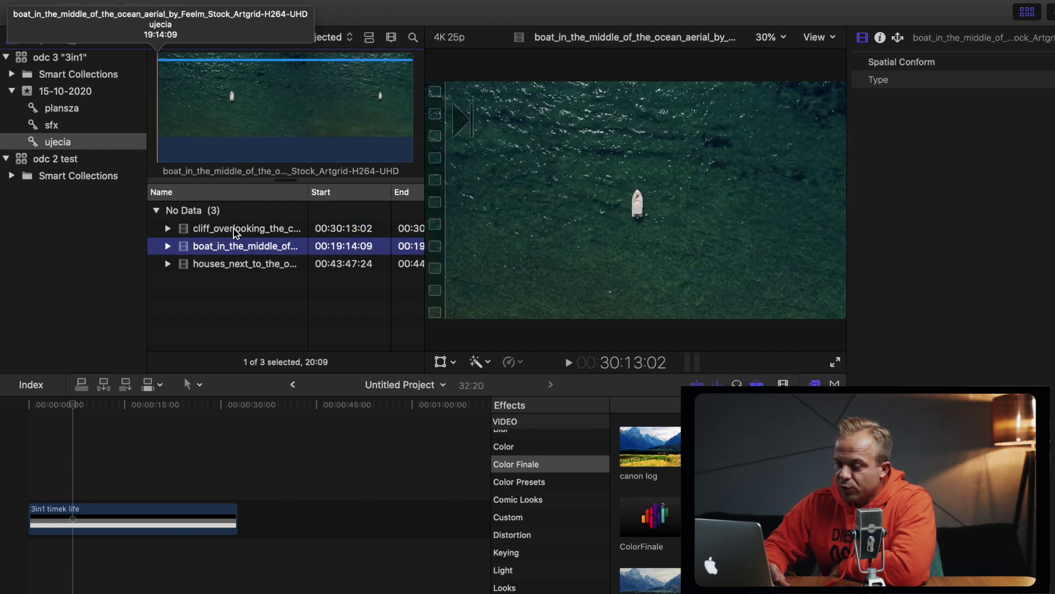
left_click(218, 267)
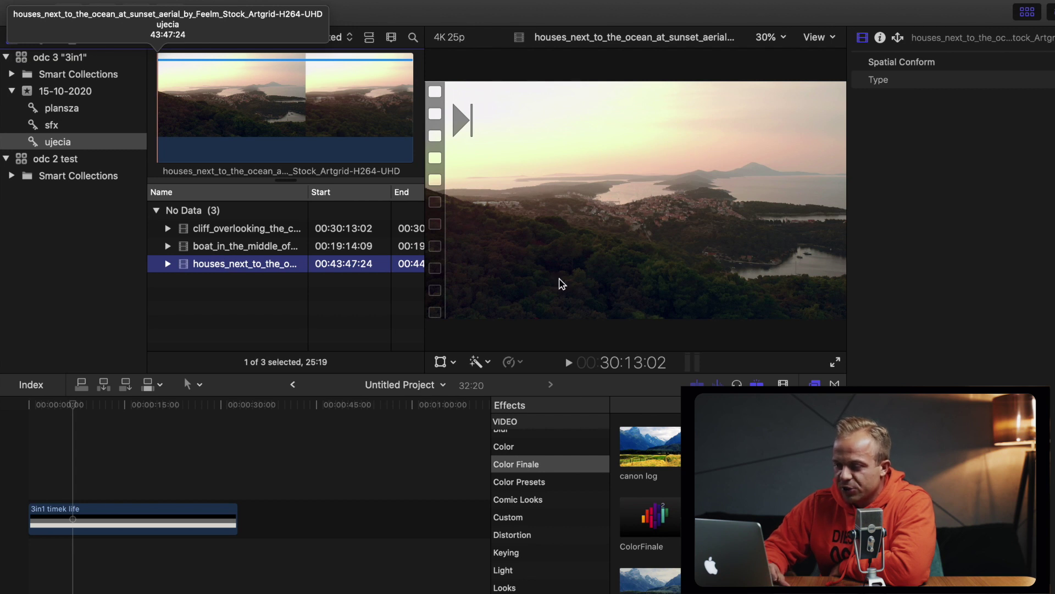
- Skim and play part of the cliff clip, then select all three aerial clips
left_click(223, 232)
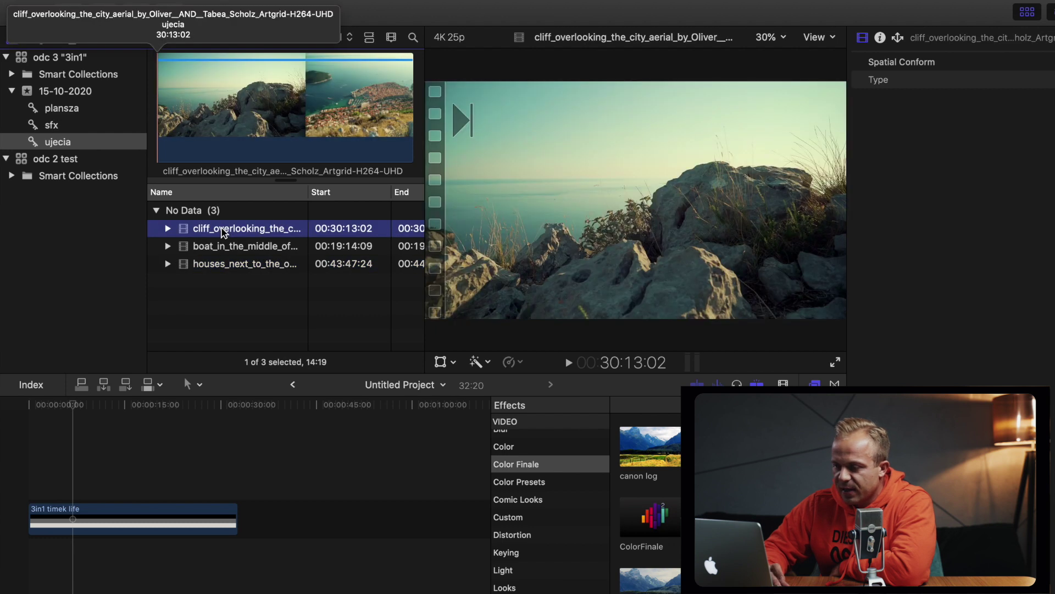
left_click_drag(234, 104, 291, 107)
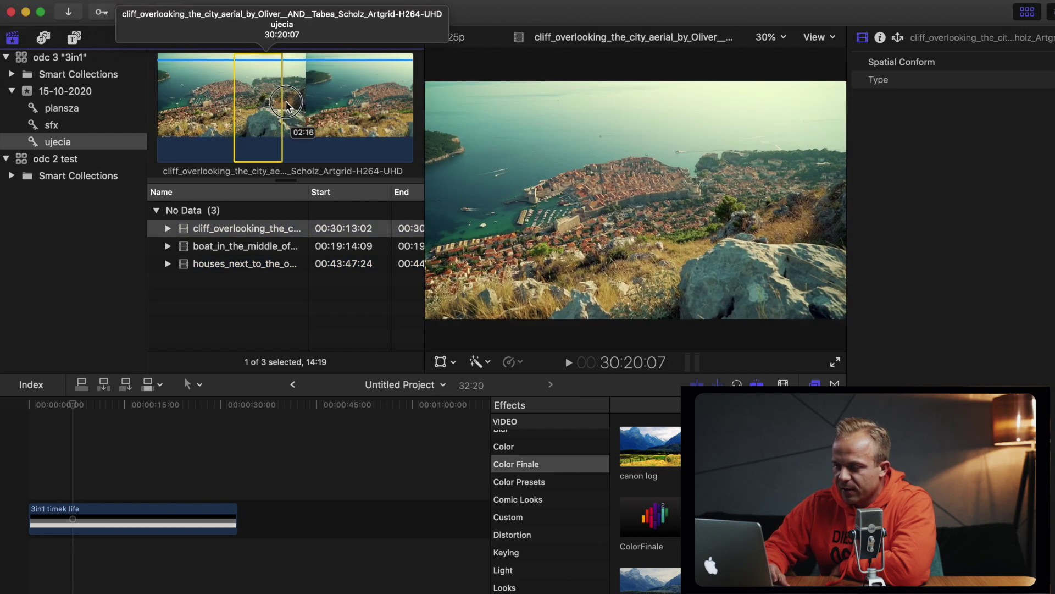
key("space")
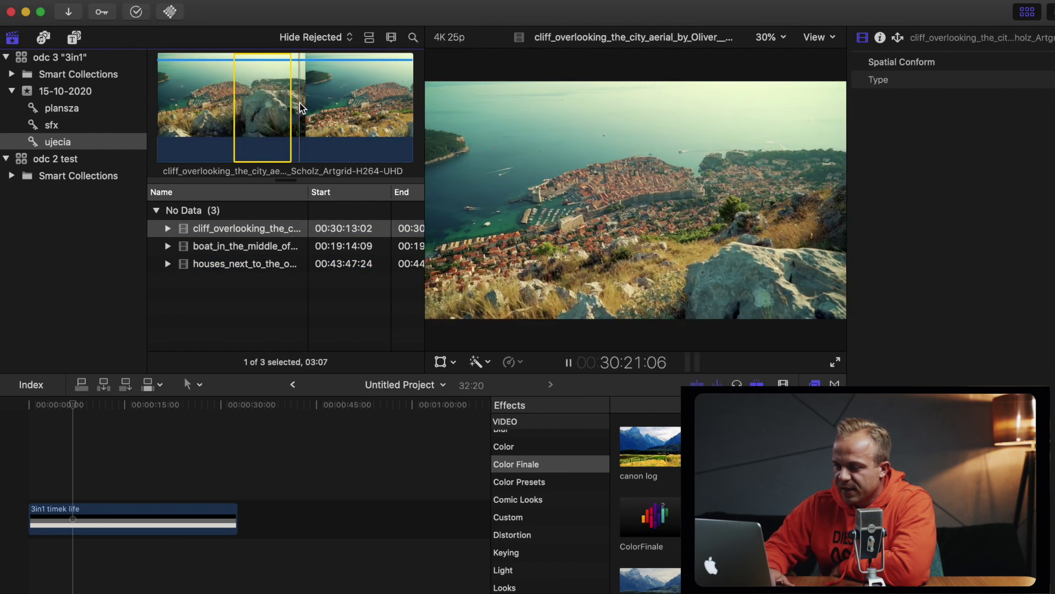
key("space")
left_click(192, 247)
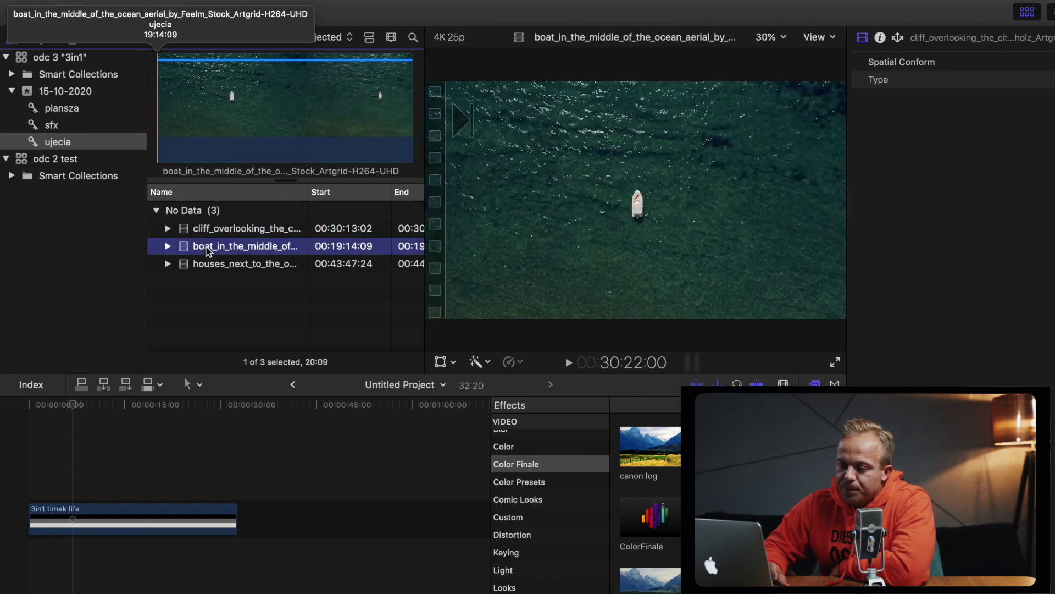
left_click(202, 260)
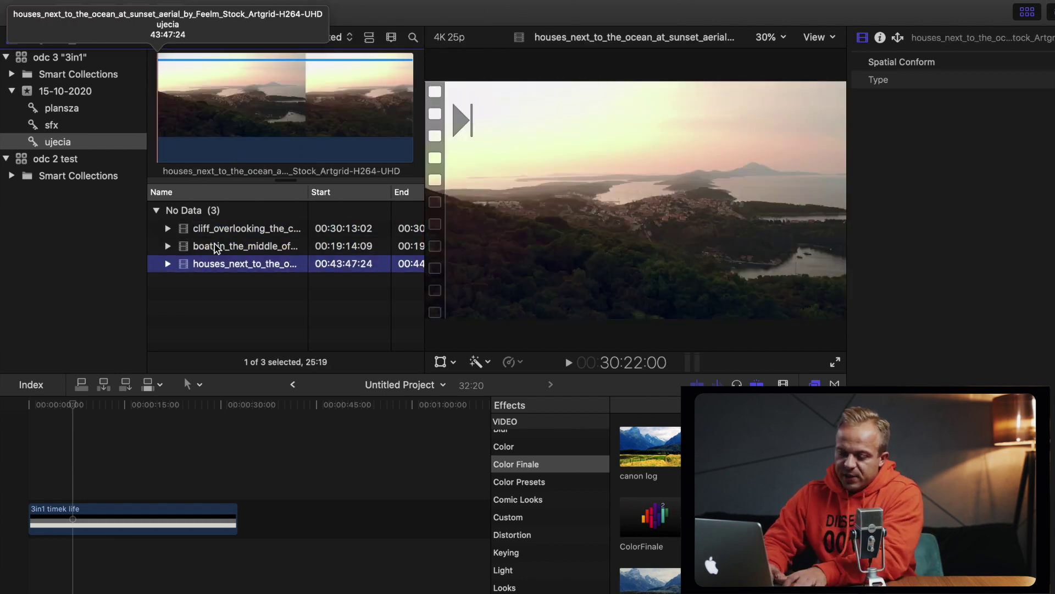
left_click(216, 236, "shift")
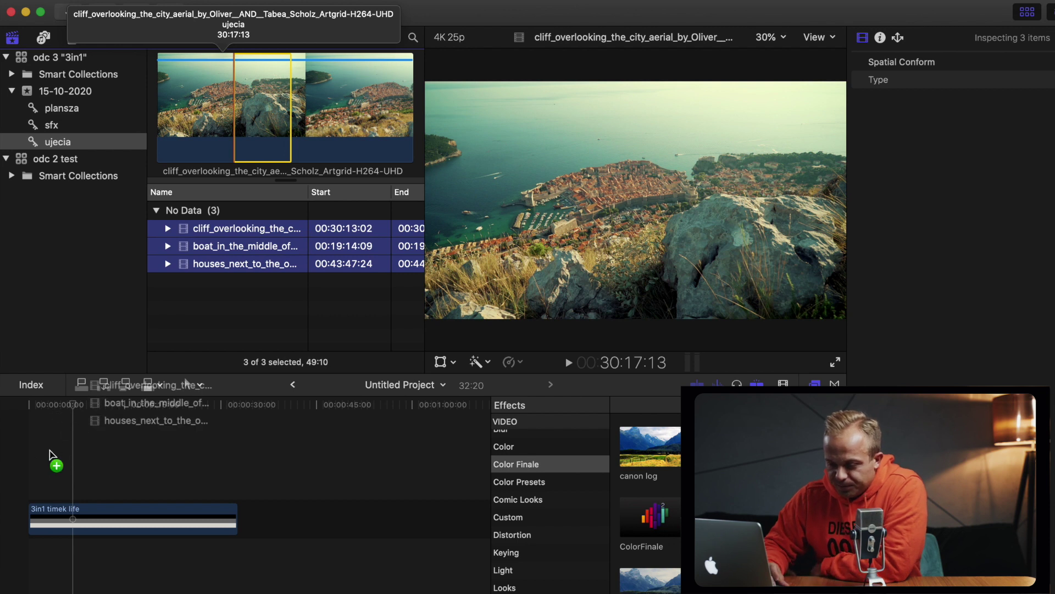
left_click_drag(216, 237, 55, 457)
left_click_drag(355, 453, 159, 454)
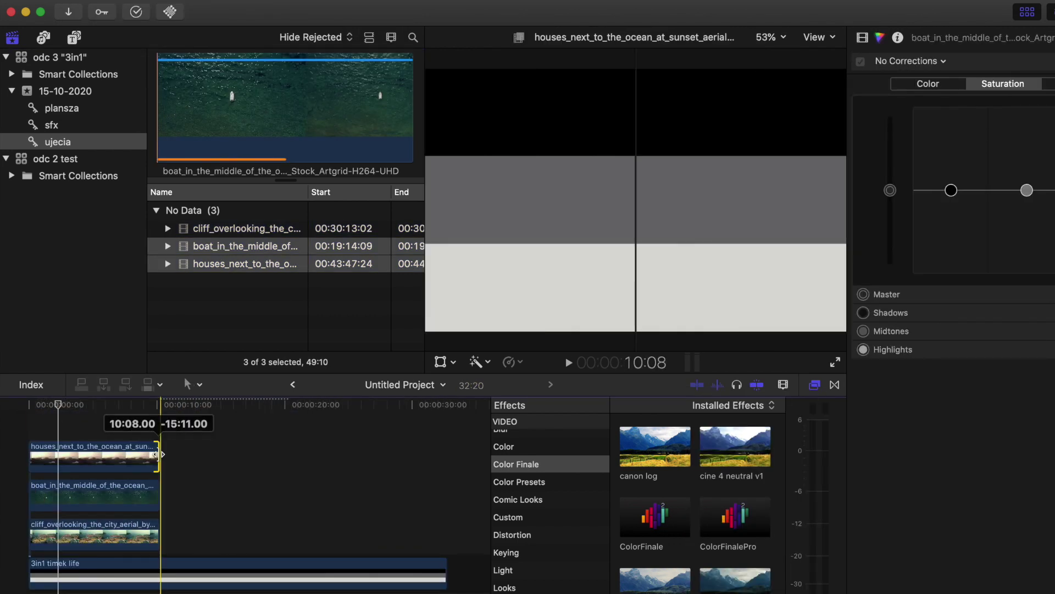
left_click(103, 428)
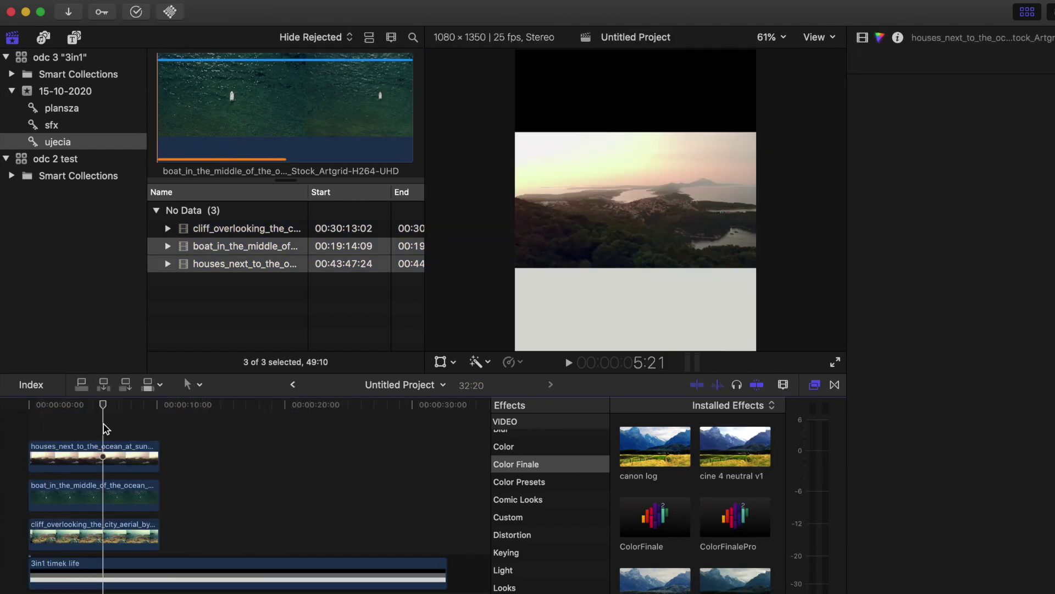
left_click(100, 452)
key("v")
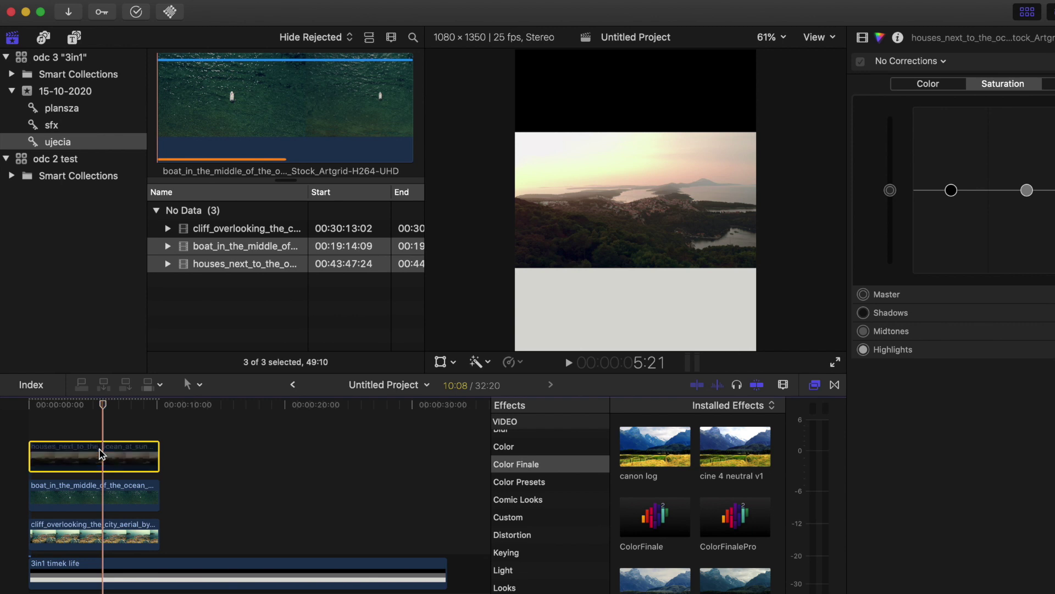
left_click(93, 531)
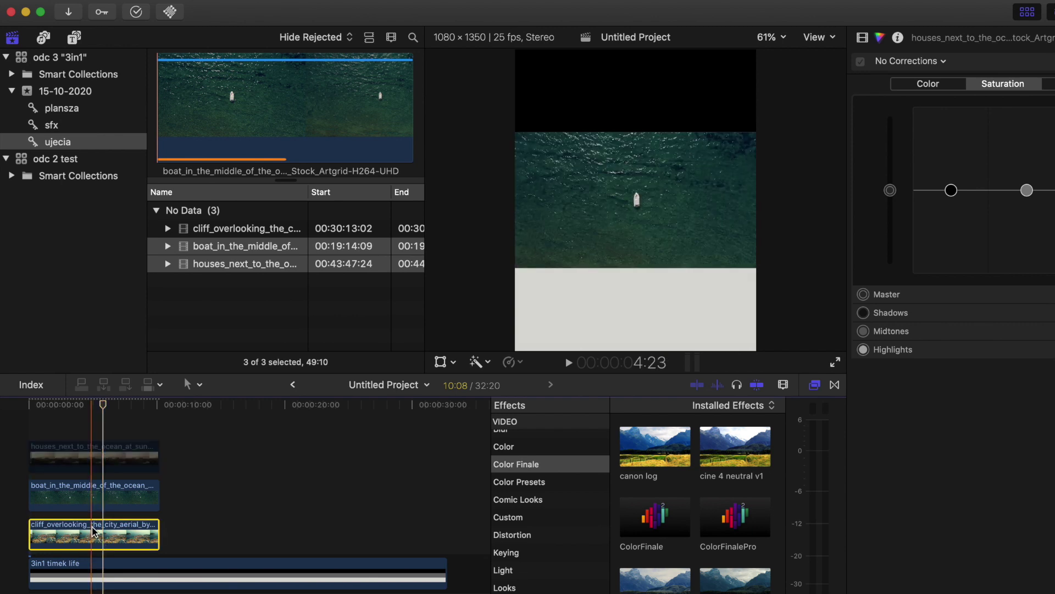
key("v")
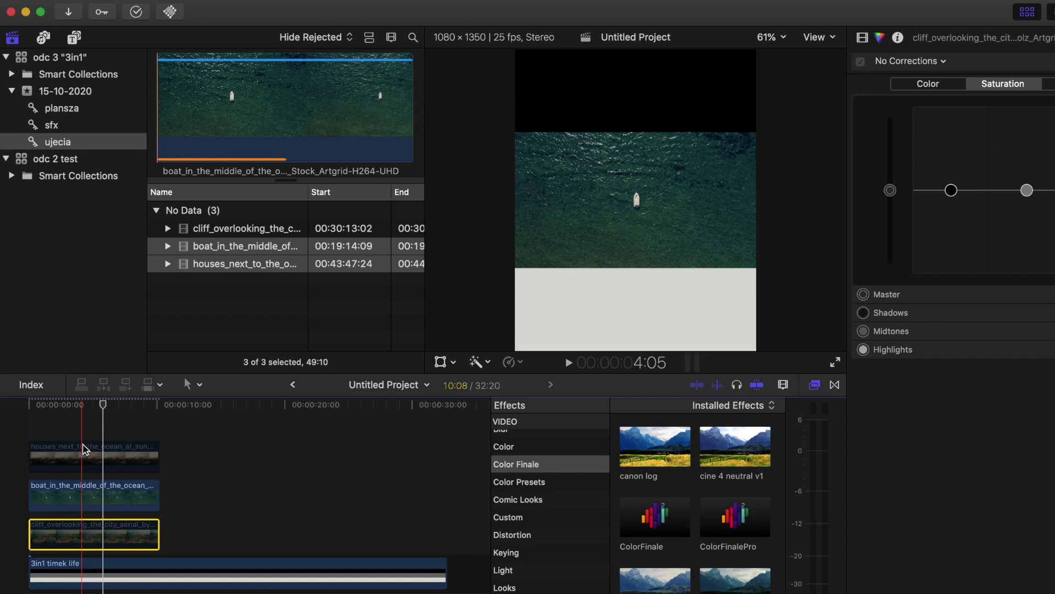
left_click(85, 449)
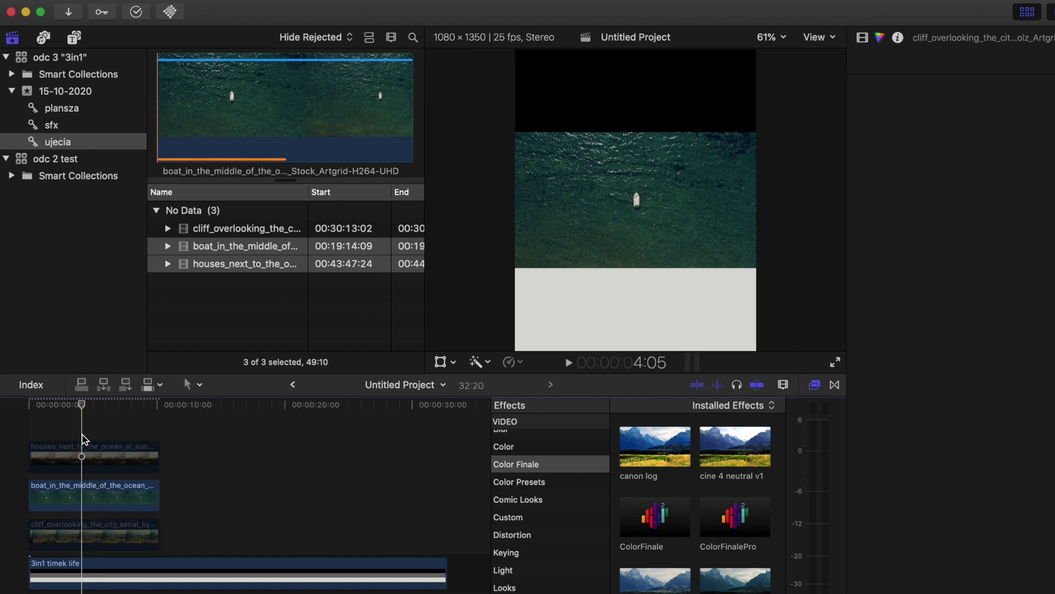
left_click(84, 485)
left_click(88, 422)
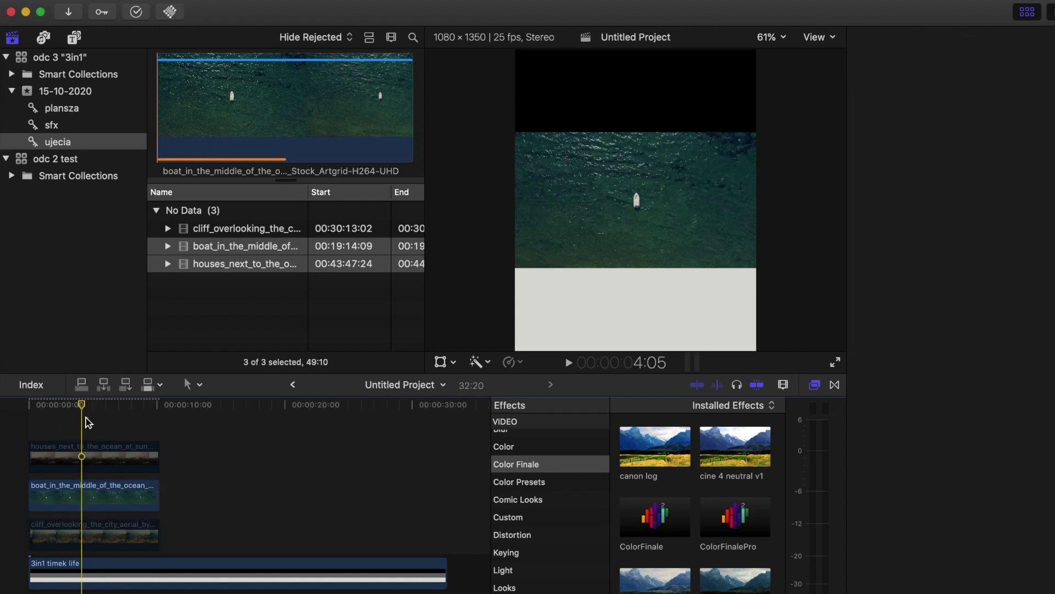
left_click(110, 495)
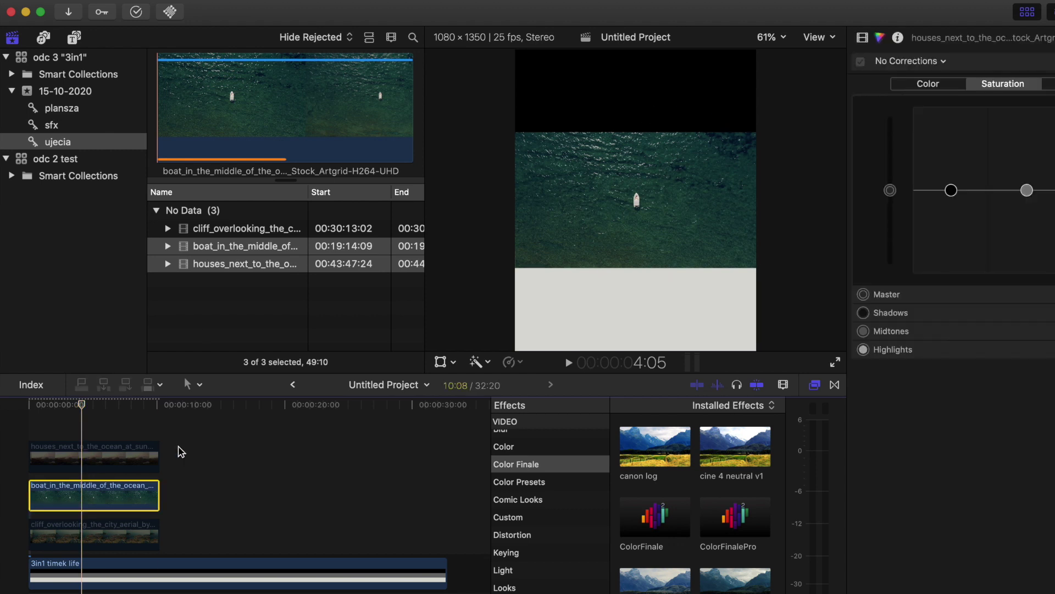
key("super+shift+a")
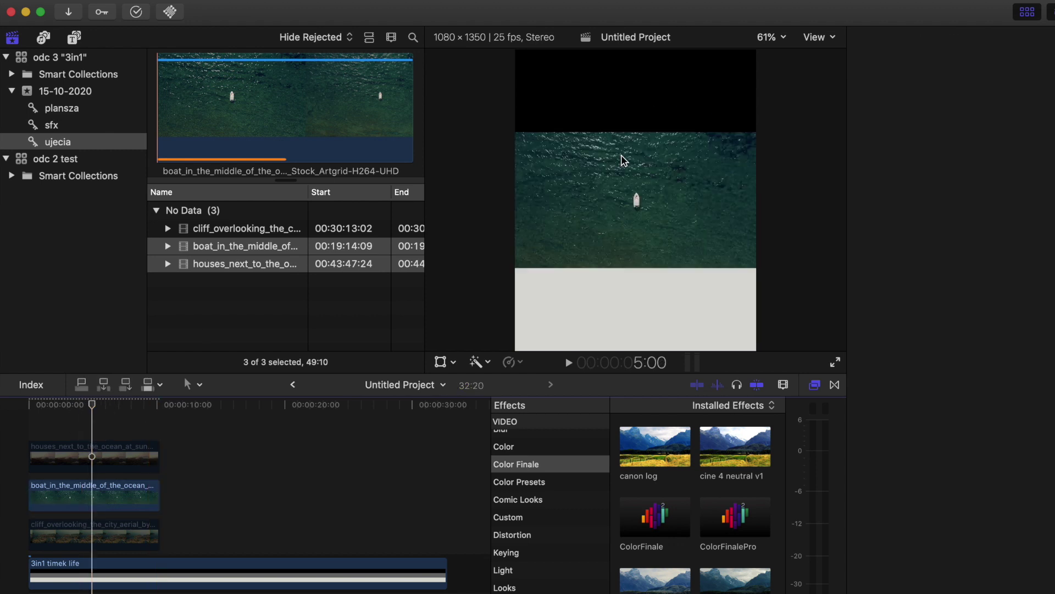
left_click(85, 459)
left_click(77, 456)
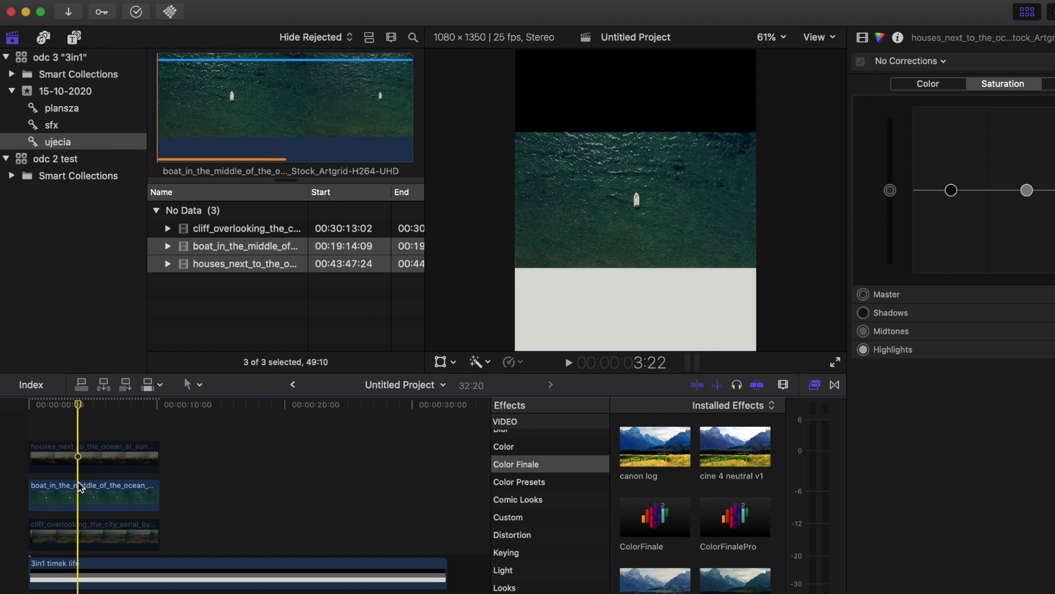
left_click(81, 497)
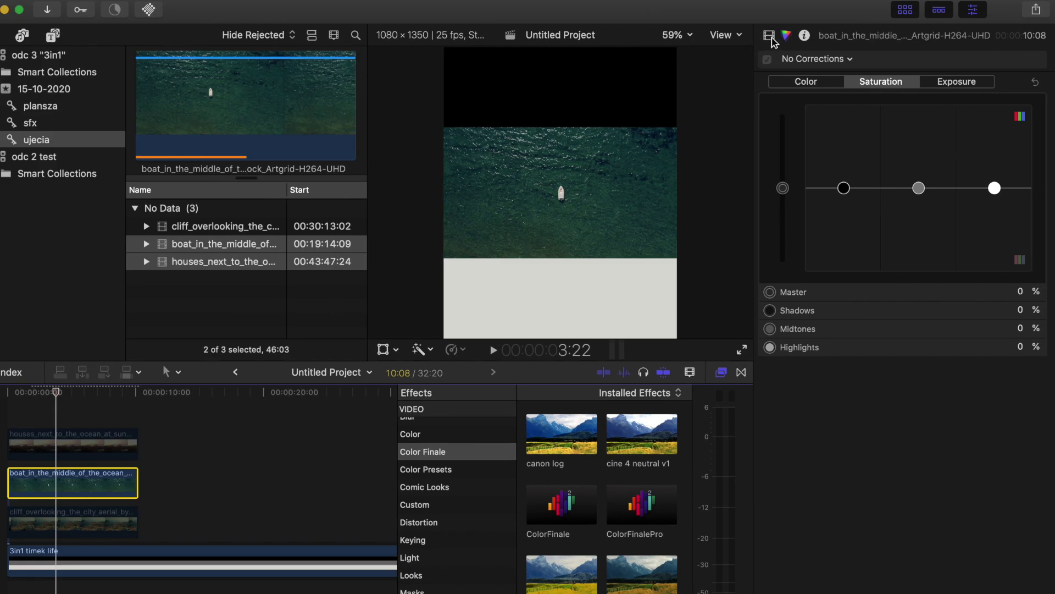
- Lower the boat clip's opacity to about 79% and crop 273 px from top and bottom
left_click(771, 37)
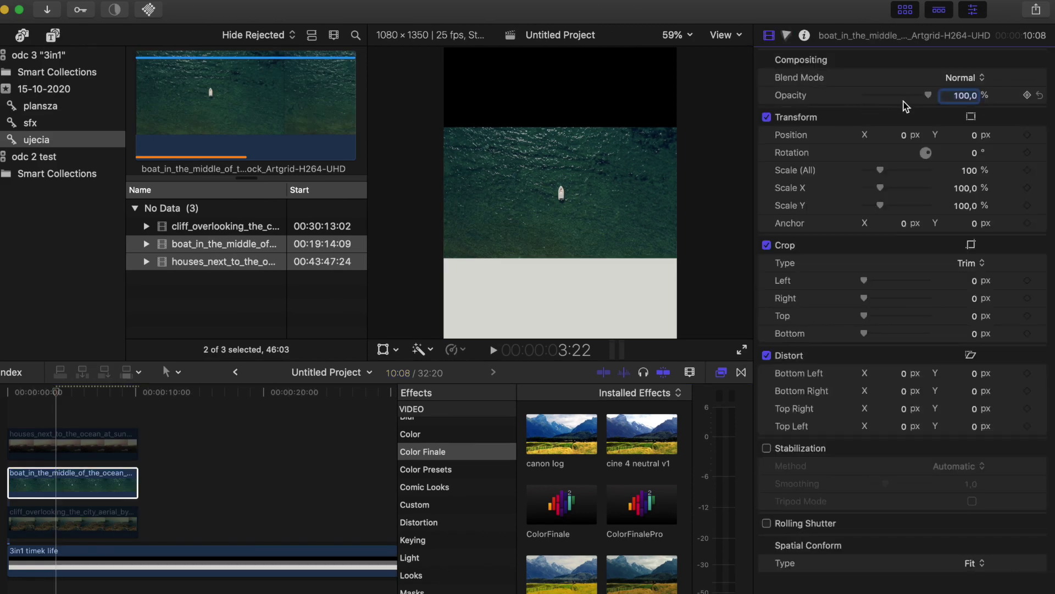
left_click_drag(928, 94, 915, 99)
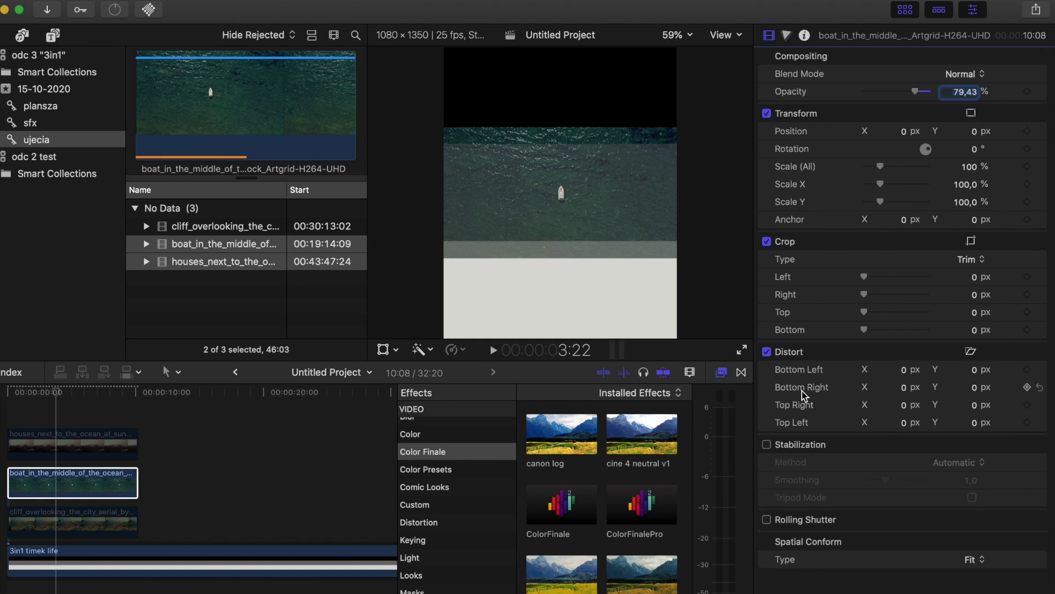
mouse_move(869, 335)
left_mouse_down()
mouse_move(877, 340)
mouse_move(882, 306)
mouse_move(874, 320)
left_mouse_up()
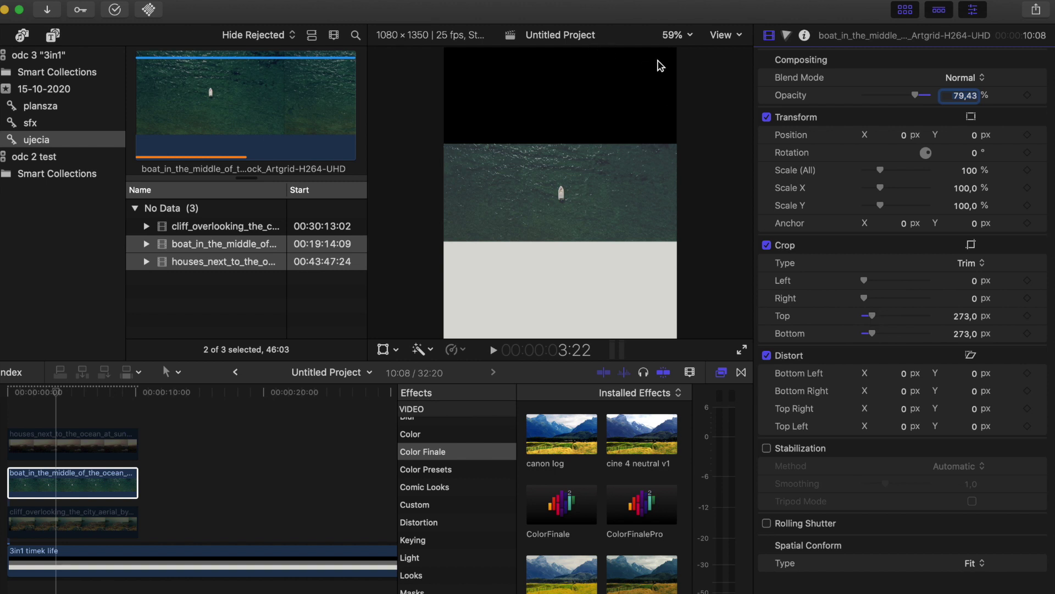
- Check the frame at 100% viewer zoom, then return the viewer to Fit
left_click(671, 36)
left_click(695, 117)
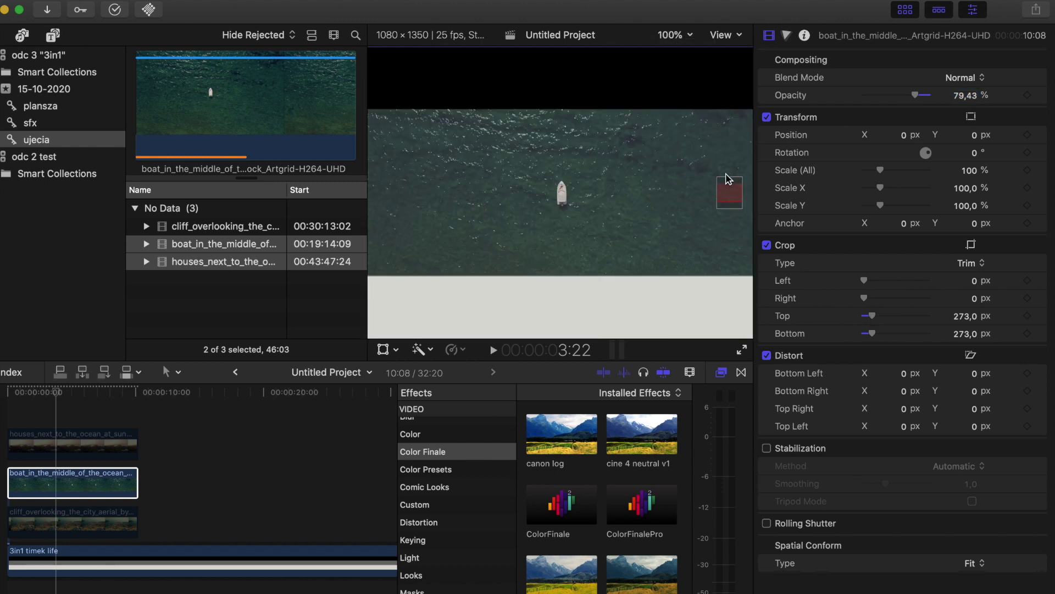
scroll(720, 137, "down", 2)
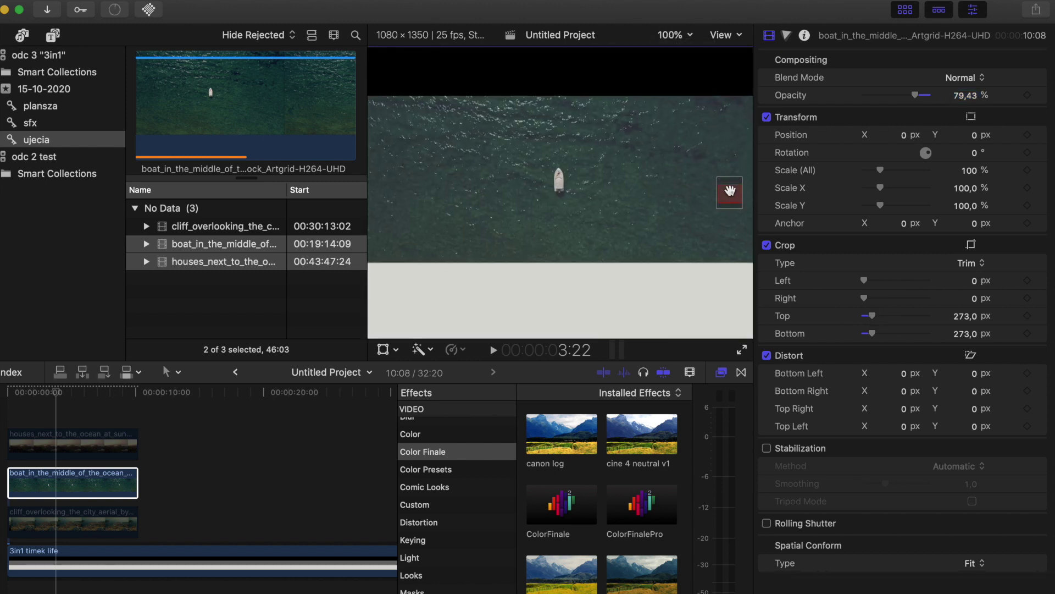
left_click(675, 40)
left_click(679, 53)
- Restore the boat clip to 100% opacity and enable the houses clip
left_click(105, 481)
left_click_drag(970, 95, 1053, 93)
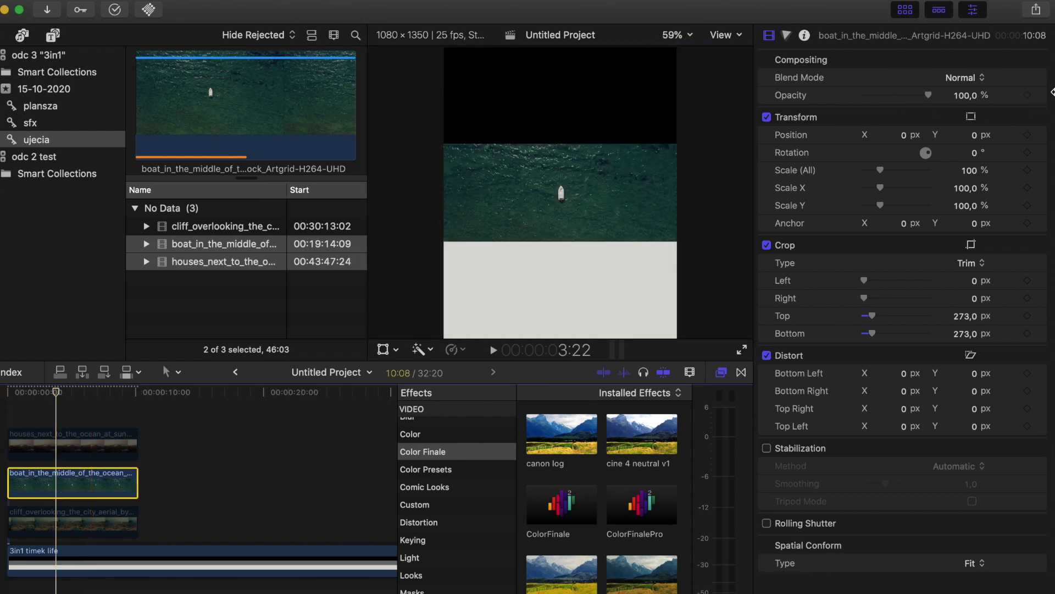
left_click(65, 451)
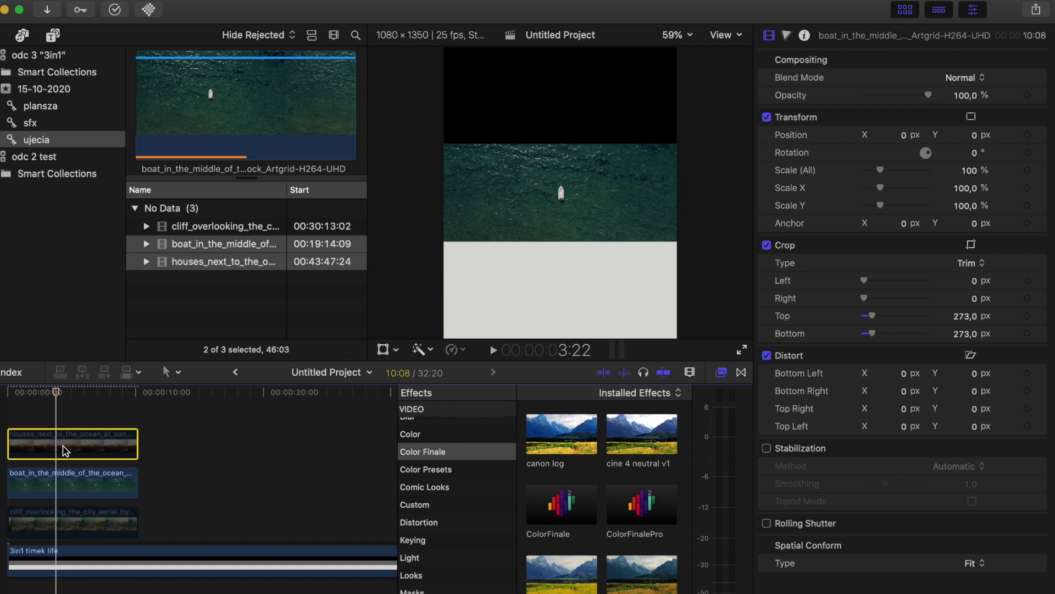
key("v")
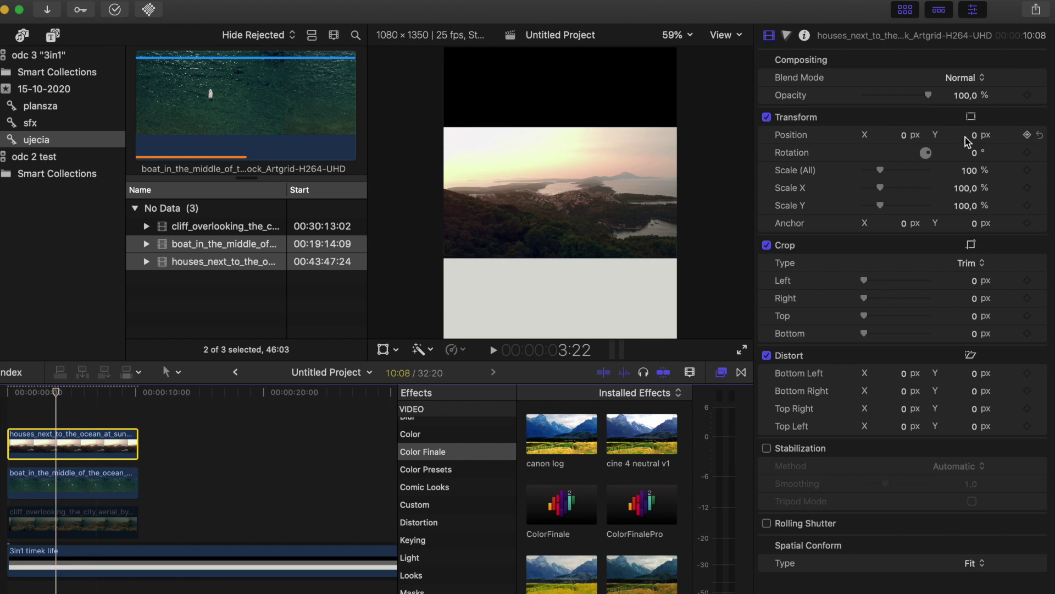
- Raise the houses clip to Y 410 px and crop 415 px off its bottom
left_click(975, 141)
left_click_drag(976, 142, 976, 5)
left_click_drag(959, 136, 959, 74)
left_click_drag(959, 135, 959, 119)
left_click(909, 97)
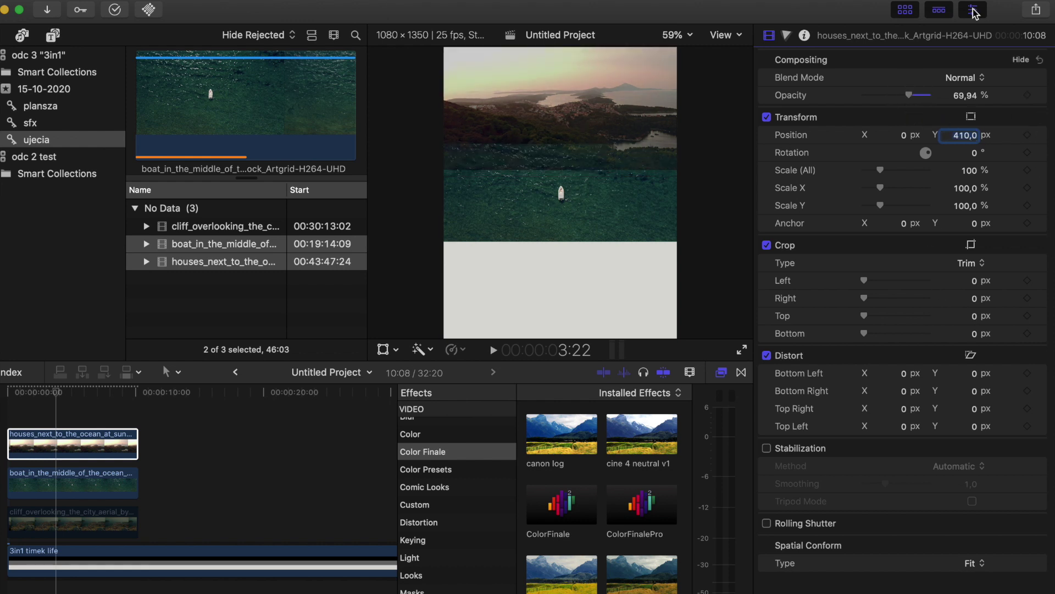
left_click(865, 318)
left_click_drag(865, 334, 878, 334)
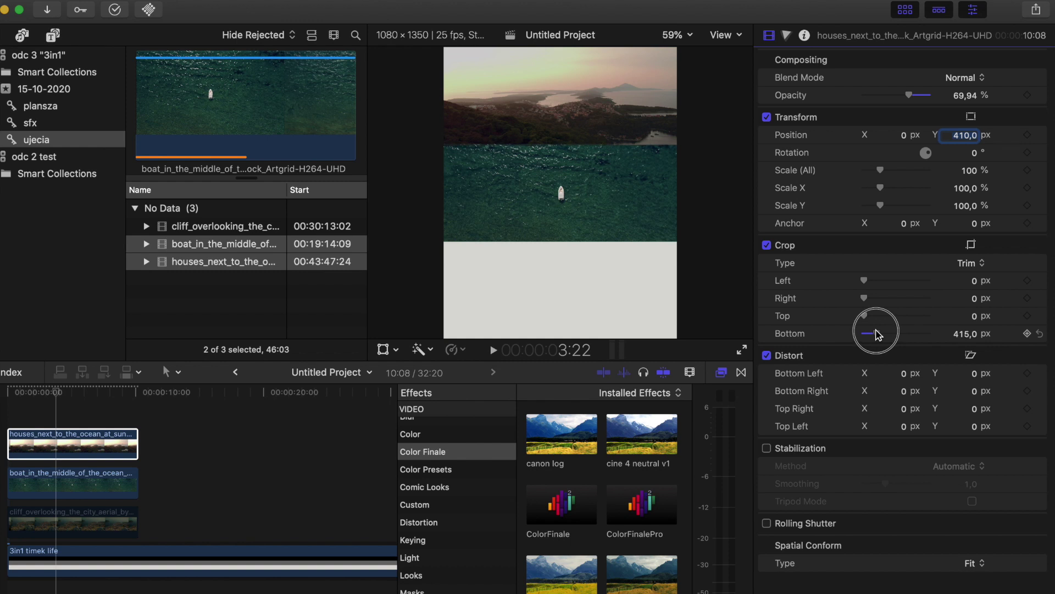
left_click_drag(912, 97, 1052, 43)
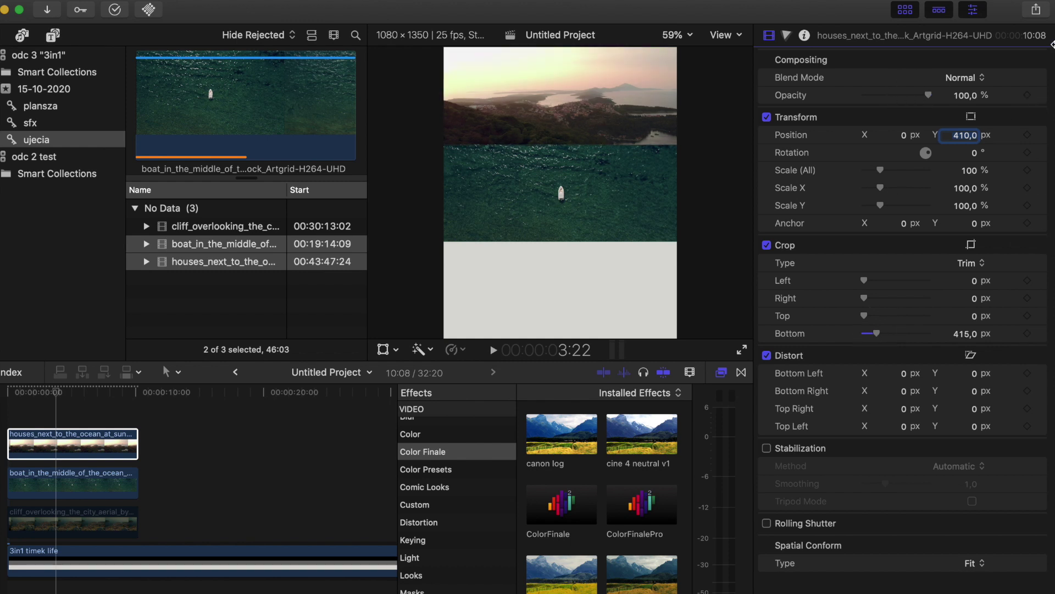
left_click(113, 446)
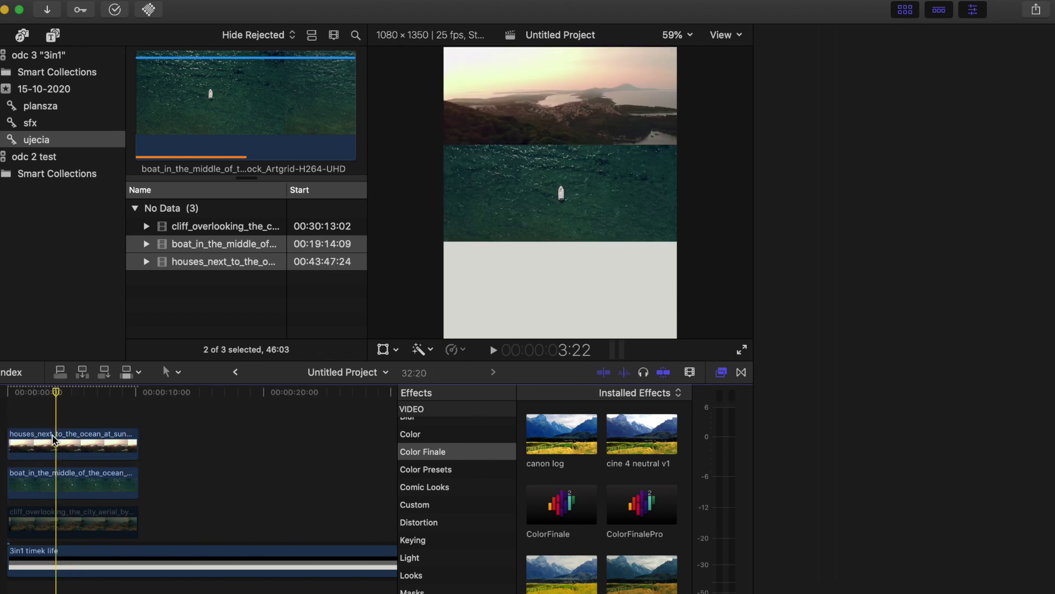
- Select the cliff clip, play back the three stacked bands, then open the sfx event
left_click(60, 530)
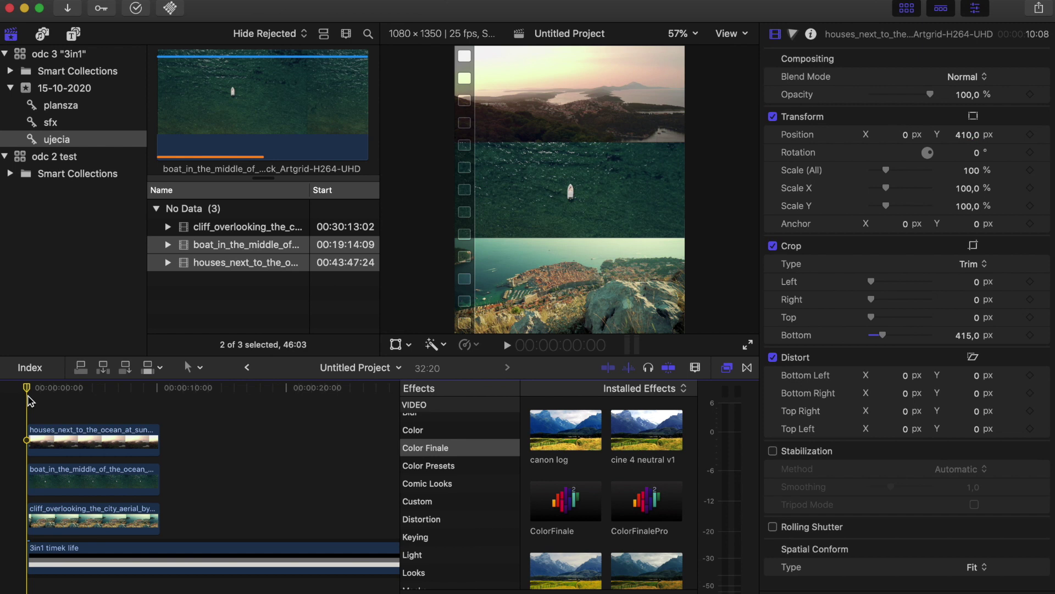
key("space")
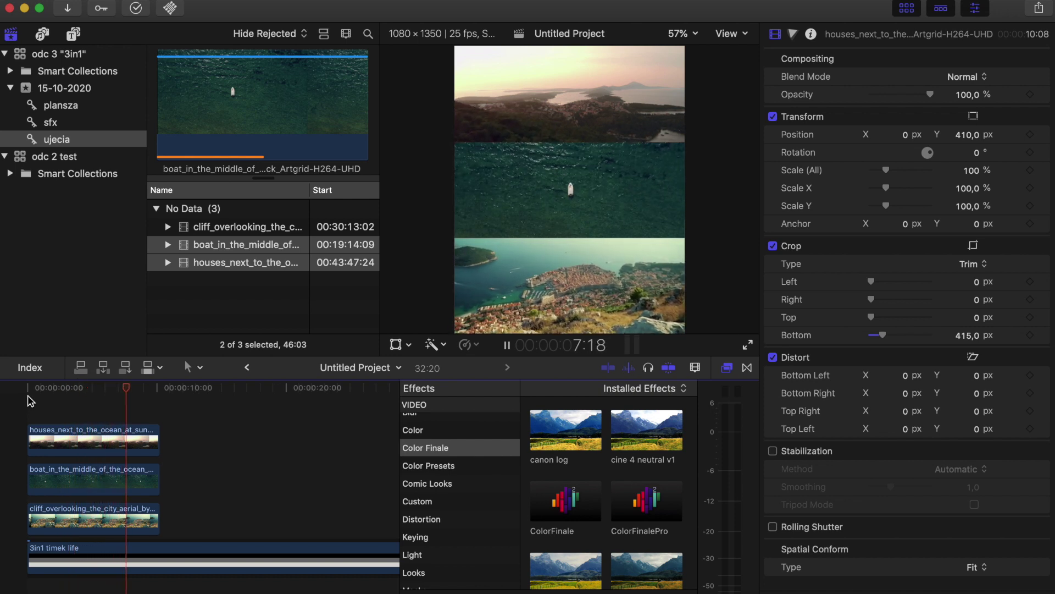
key("space")
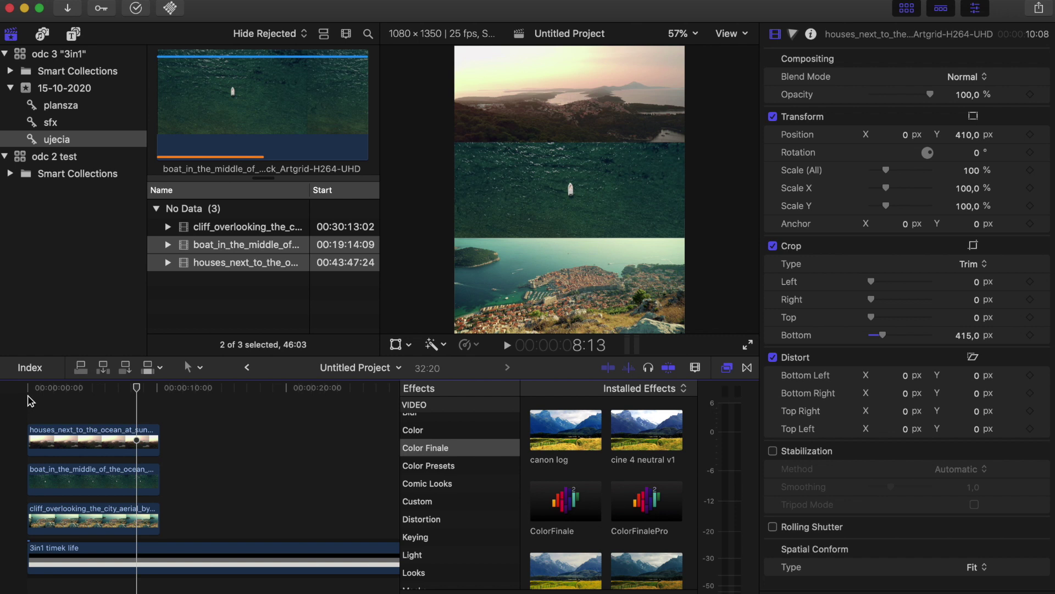
key("Up")
left_click(24, 397)
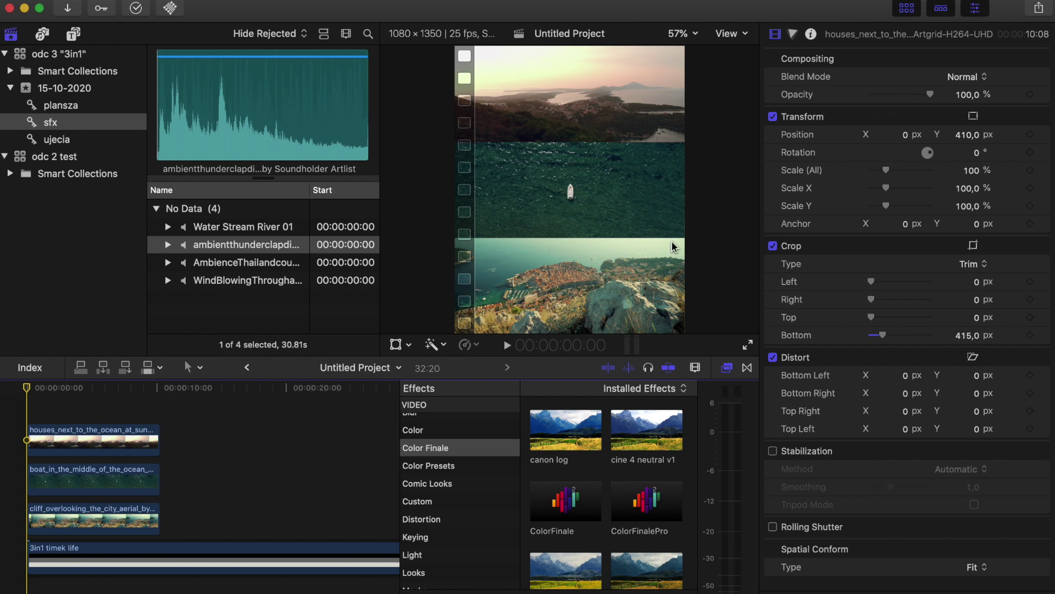
- Audition the Water Stream River 01 and thunderclap sound effects
left_click(210, 230)
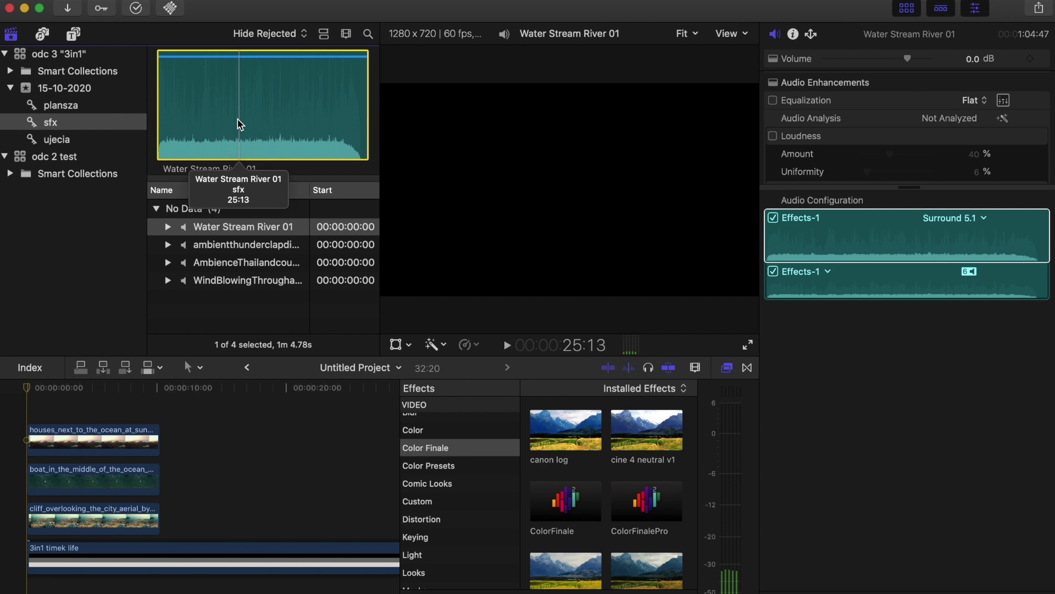
left_click(206, 250)
left_click(192, 125)
key("space")
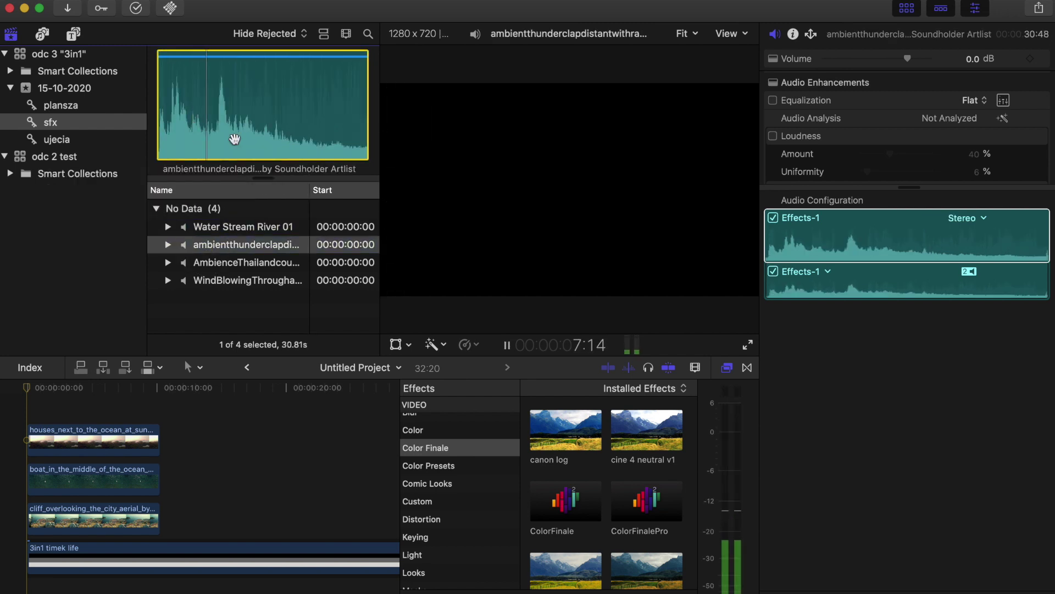
key("space")
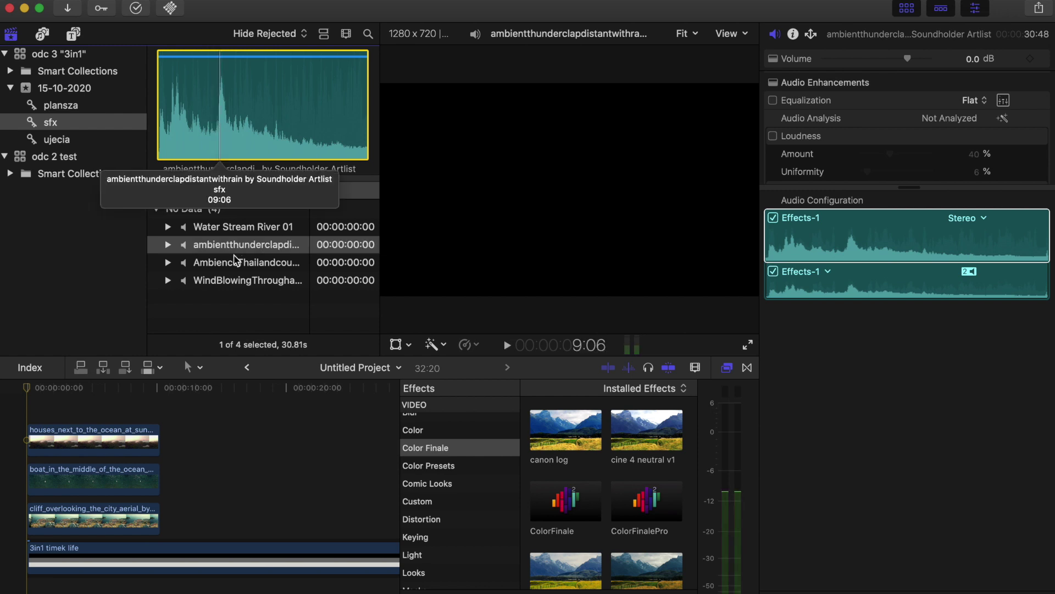
key("Down")
- Audition the AmbienceThailand and wind-blowing-through-a-chimney sounds
left_click(202, 129)
key("space")
left_click(236, 133)
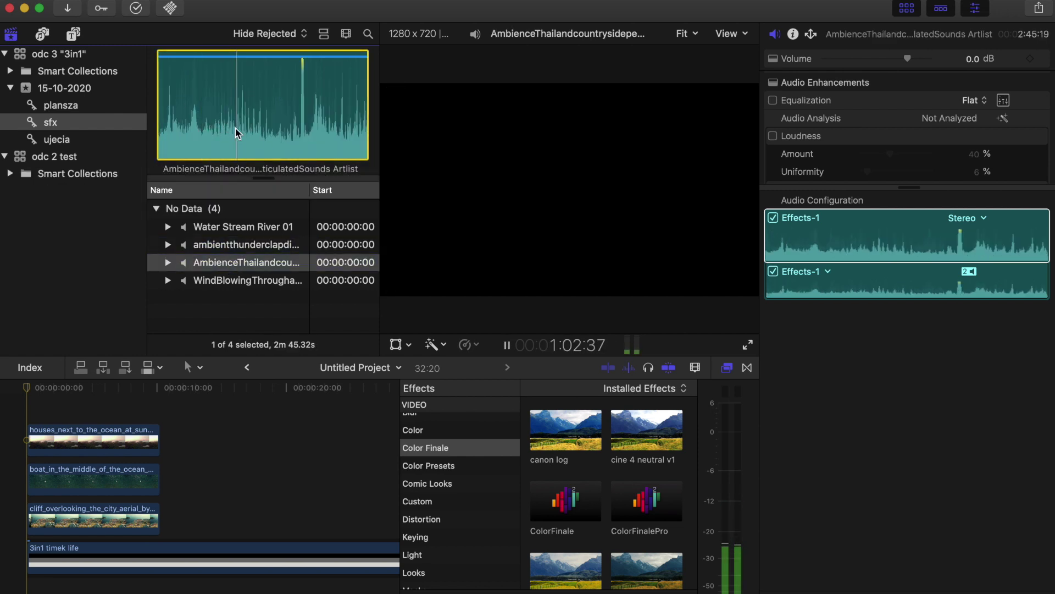
left_click(269, 137)
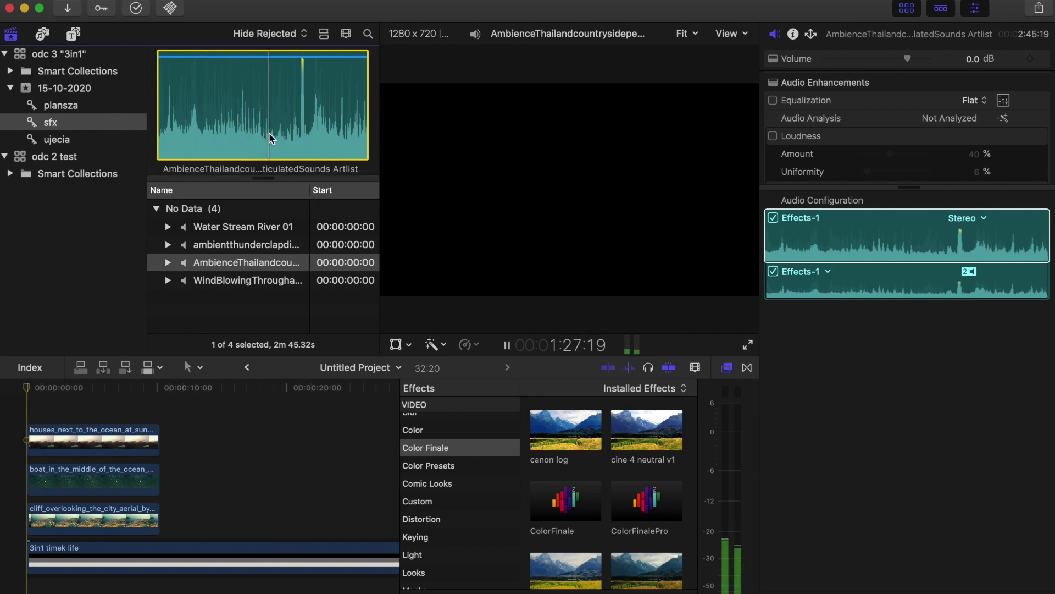
left_click(238, 280)
left_click(220, 67)
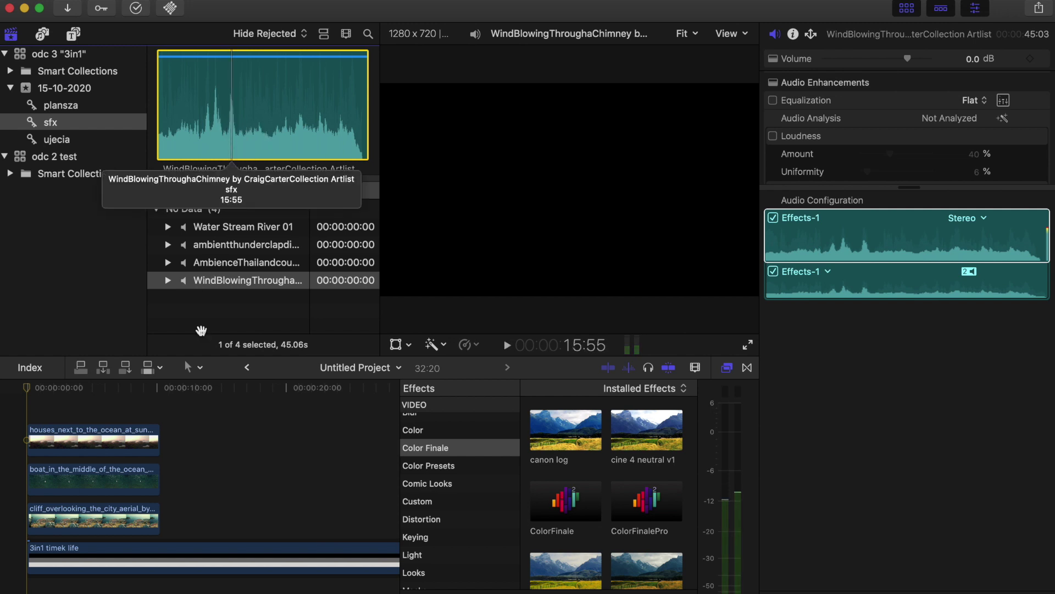
scroll(196, 467, "down", 1)
- Add the wind sound beneath the video clips and trim it where the video ends
left_click_drag(208, 138, 25, 555)
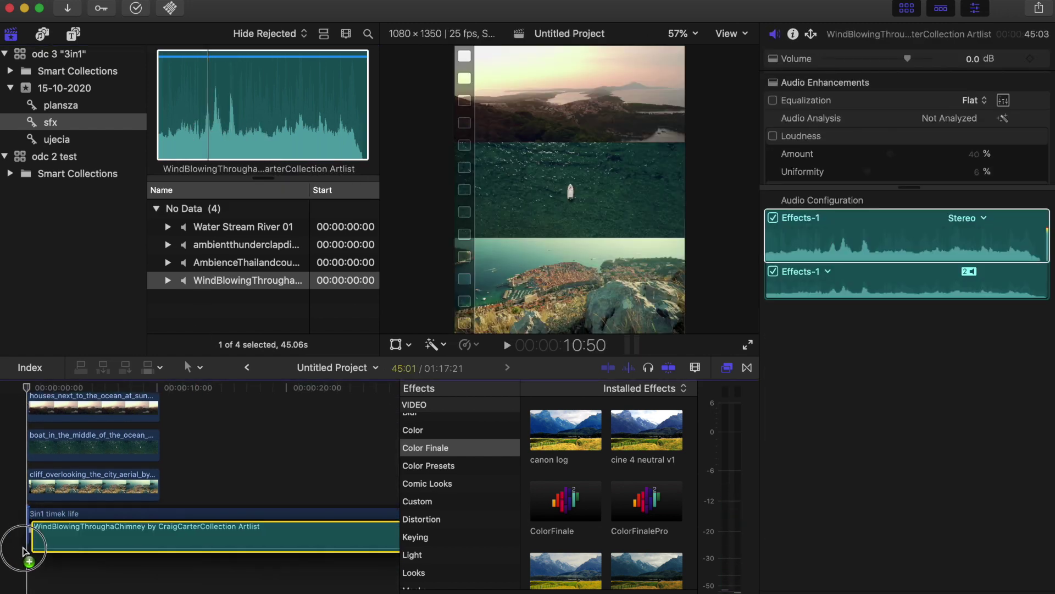
key("b")
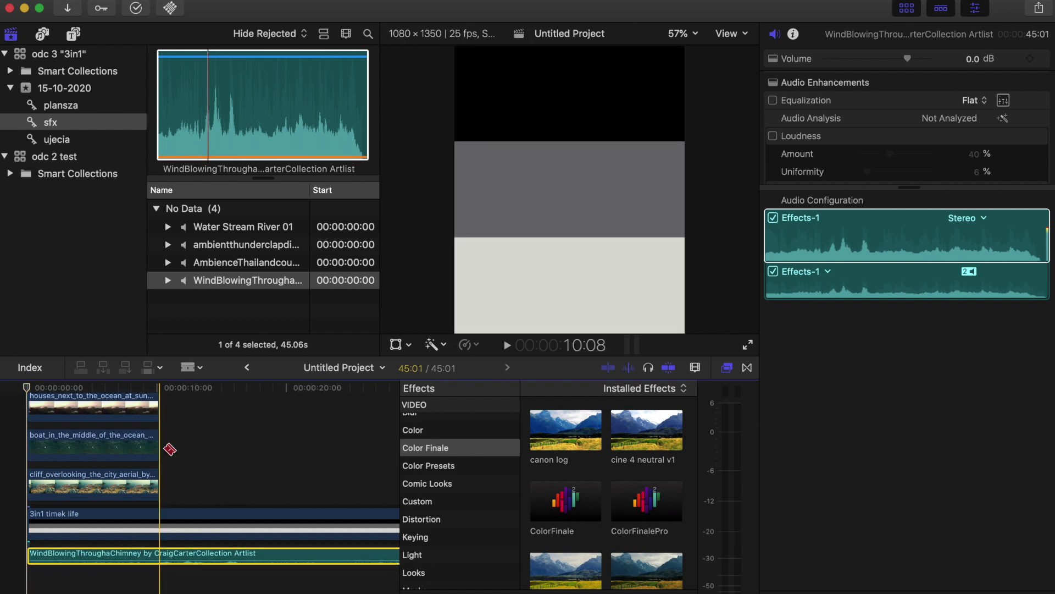
left_click(161, 556)
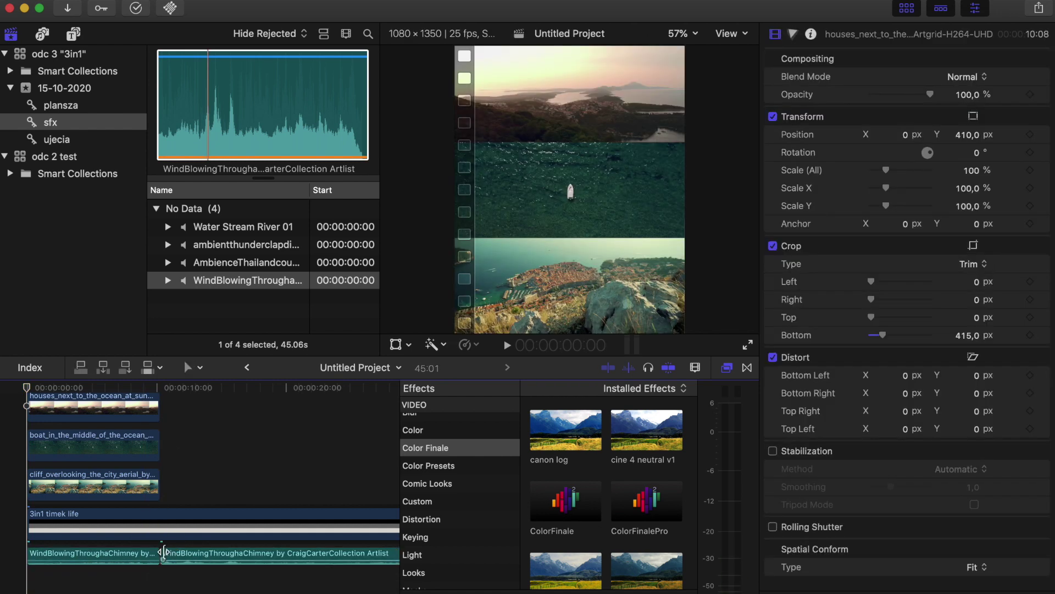
left_click(197, 556)
key("Delete")
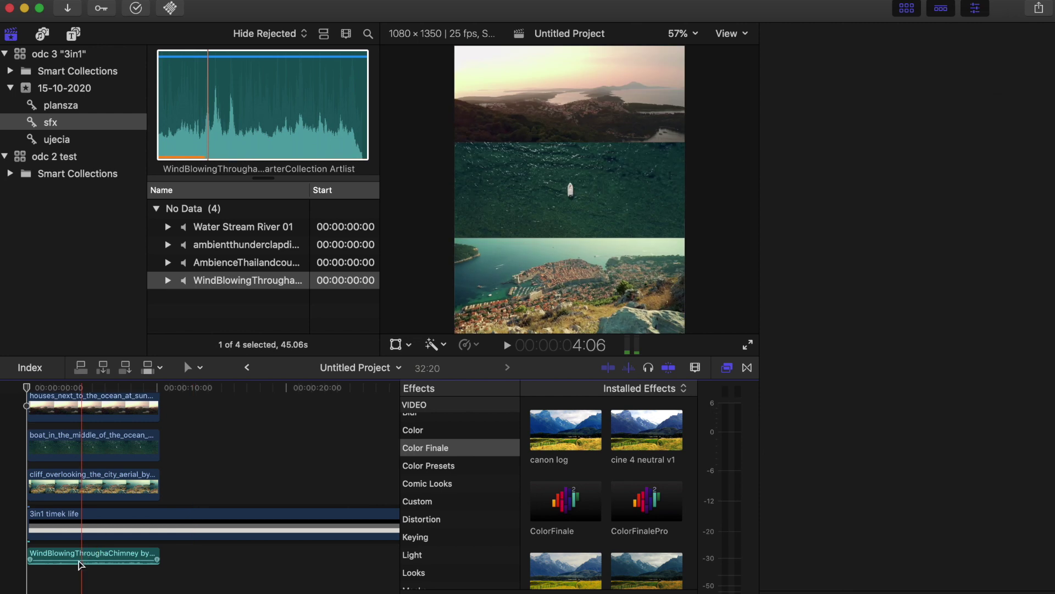
- Play the project, toggle the inspector to Color and back, and select the wind clip
key("space")
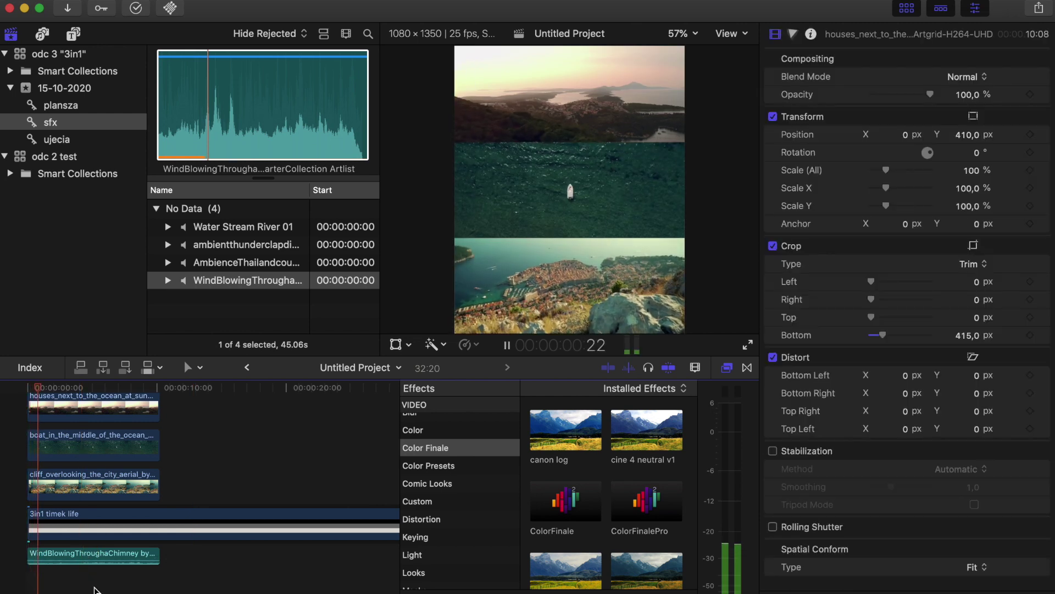
left_click(795, 34)
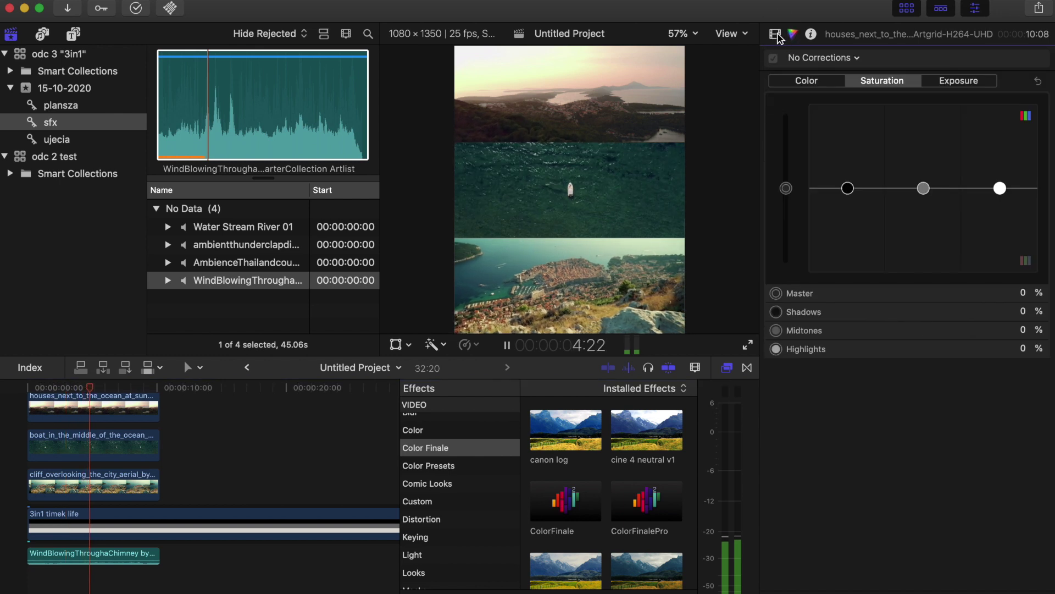
left_click(775, 35)
key("space")
left_click(120, 552)
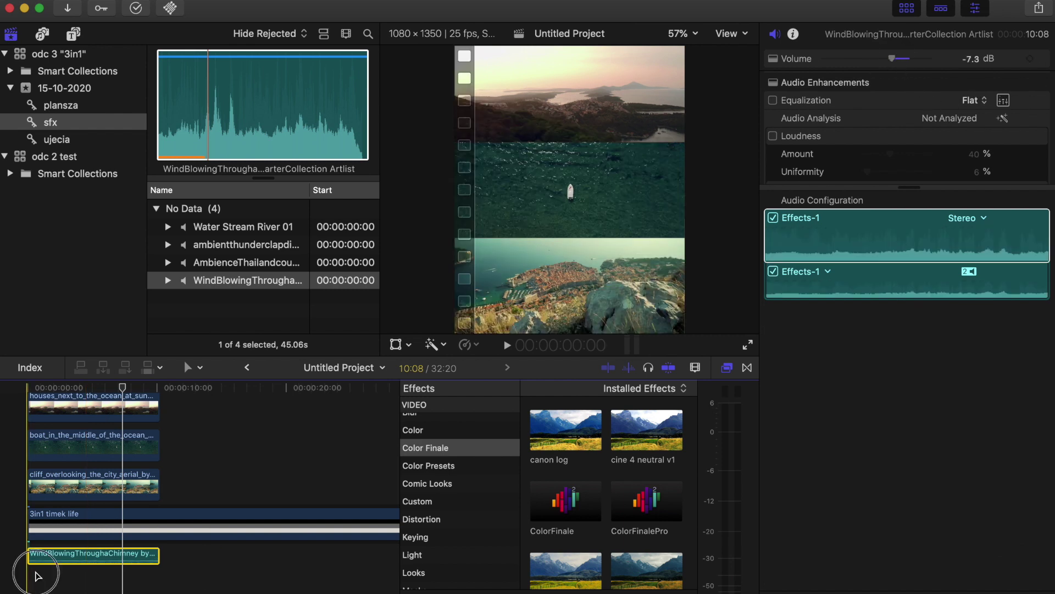
- Play from the start and lower the wind sound's volume to -6.2 dB
left_click(13, 583)
key("space")
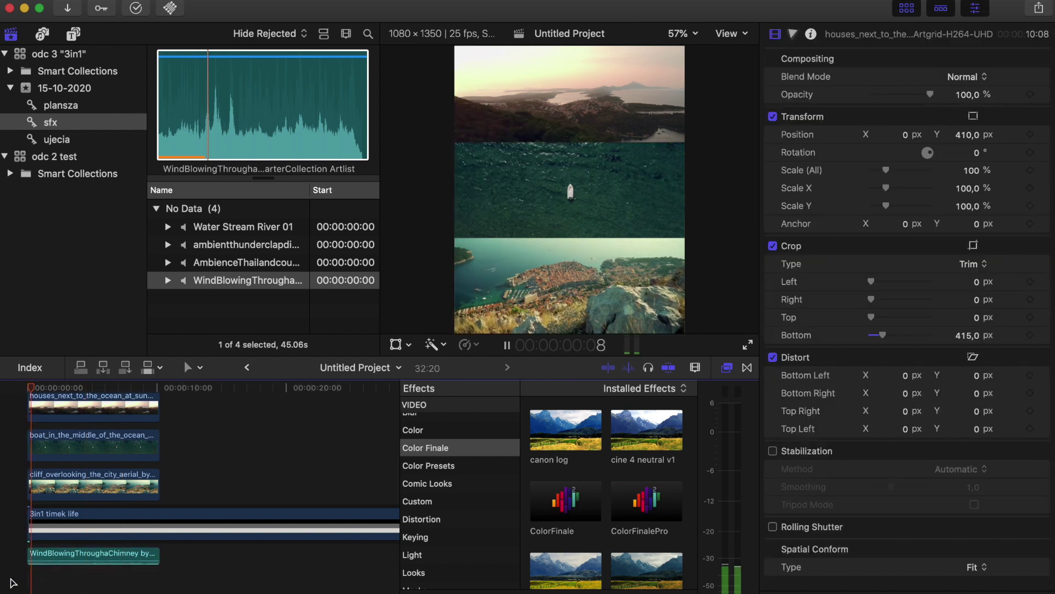
left_click(73, 554)
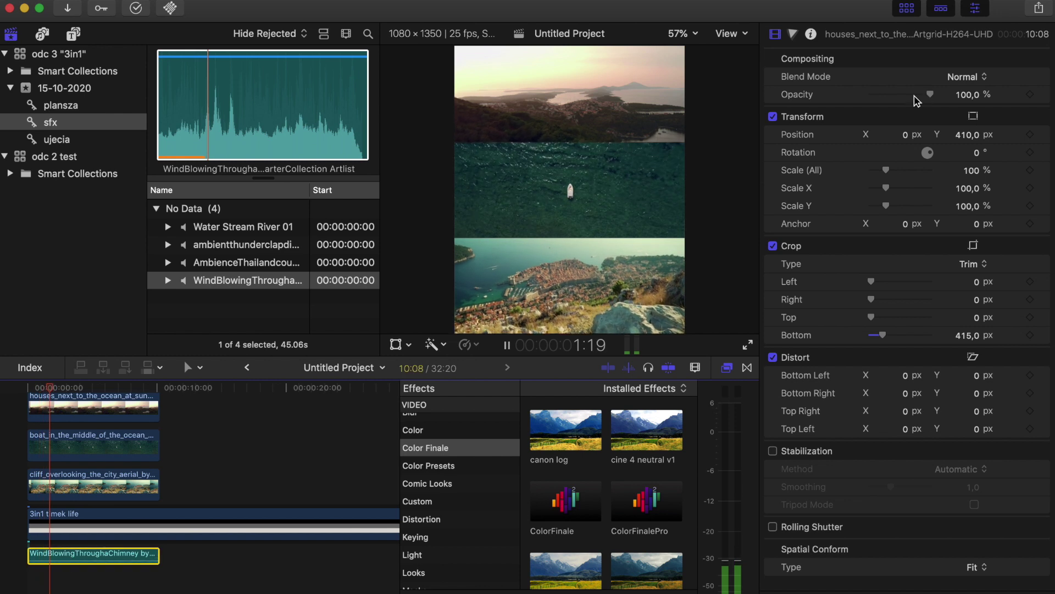
left_click_drag(907, 59, 896, 61)
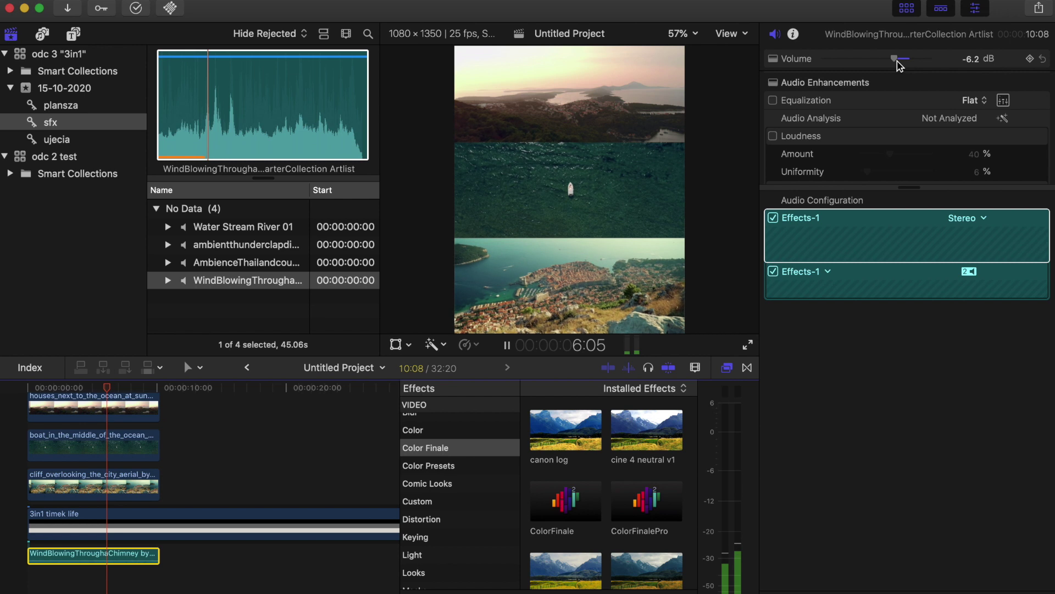
- Add a short range of the Thailand countryside ambience below the wind, extended to 10:08
left_click(263, 281)
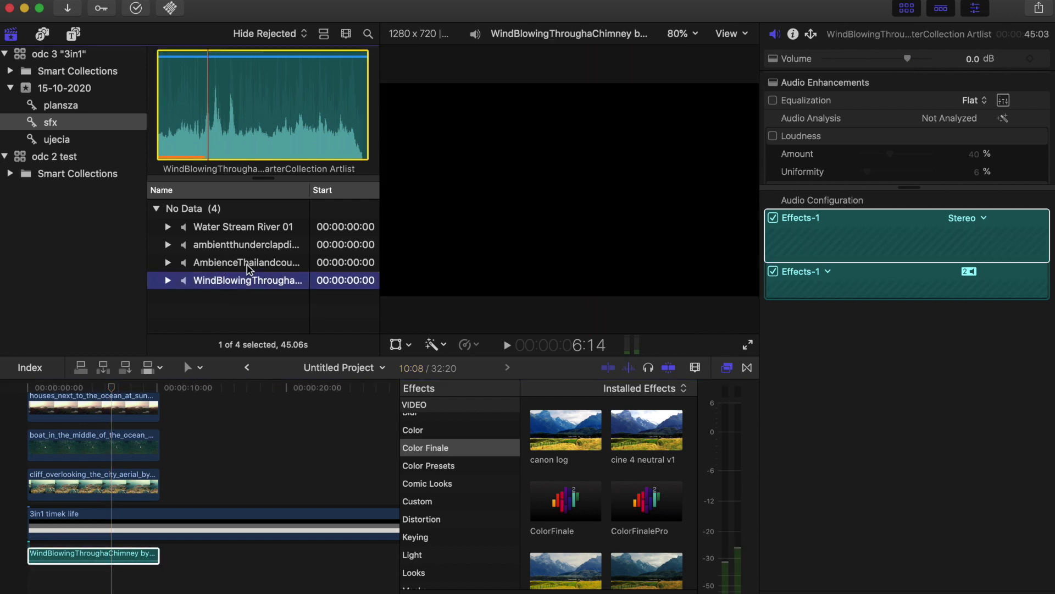
left_click(247, 264)
left_click(214, 105)
left_click_drag(215, 105, 32, 579)
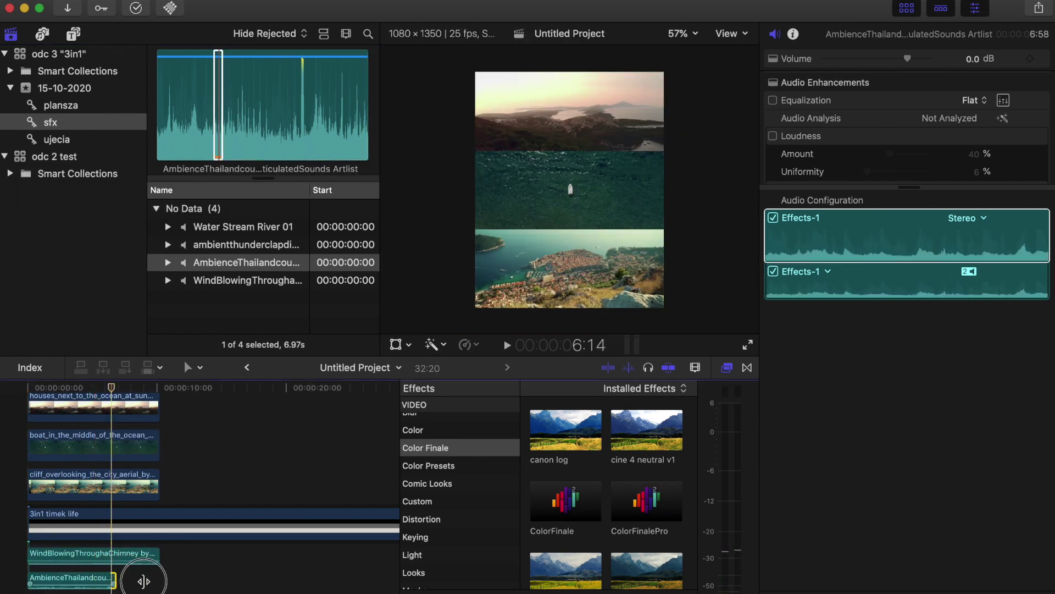
left_click_drag(144, 581, 159, 581)
left_click(35, 591)
key("space")
- Set the ambience clip's volume to -6.4 dB during playback
key("super+4")
scroll(58, 580, "down", 2)
left_click(57, 552)
left_click_drag(908, 58, 894, 59)
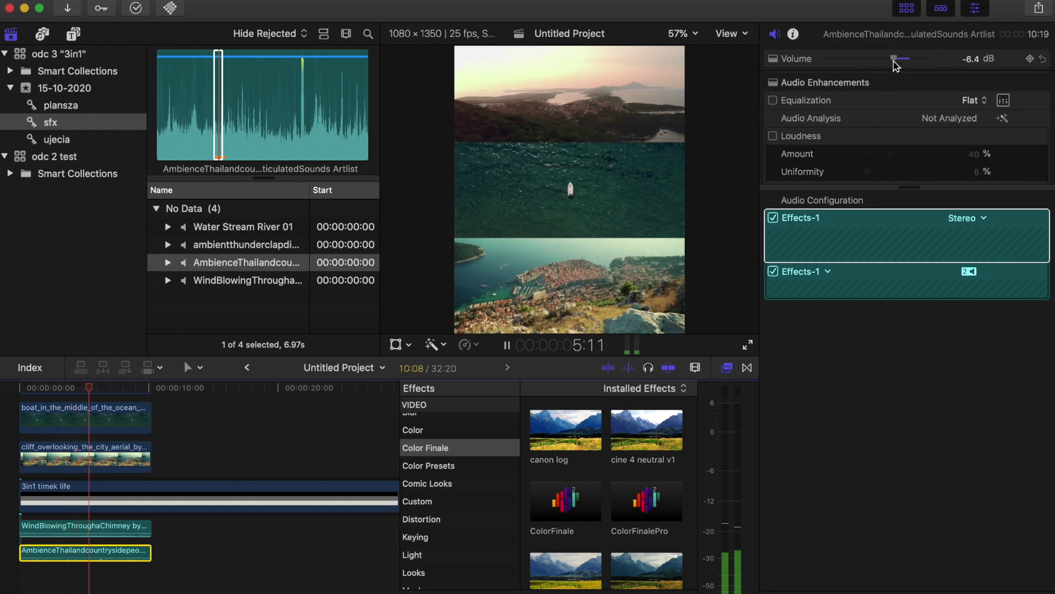
key("space")
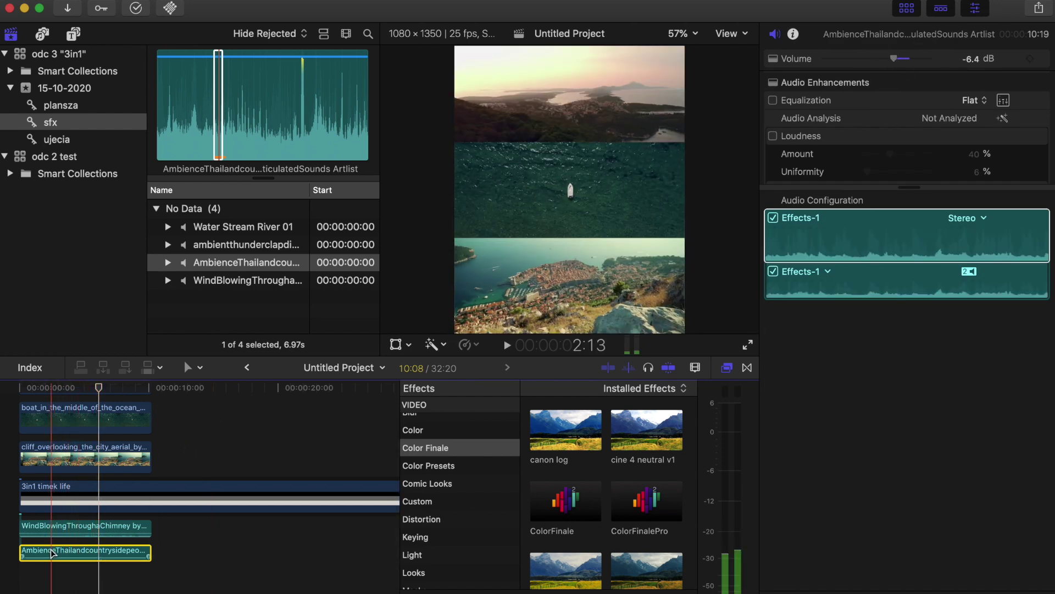
scroll(443, 550, "down", 10)
scroll(437, 528, "up", 2)
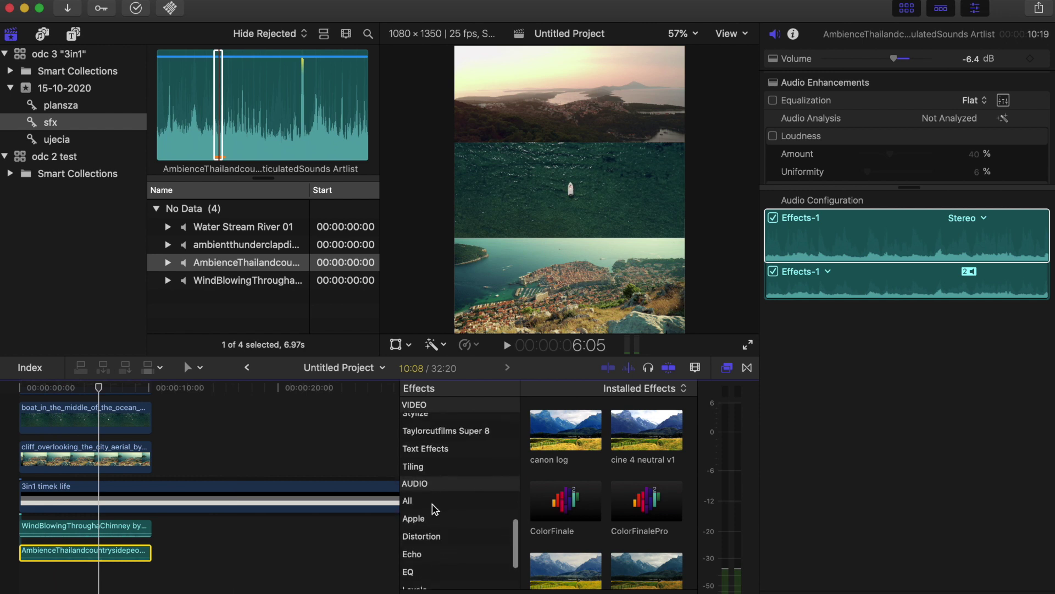
- Apply the Muffled audio effect to AmbienceThailand and lower its Amount to 35 while previewing
left_click(433, 505)
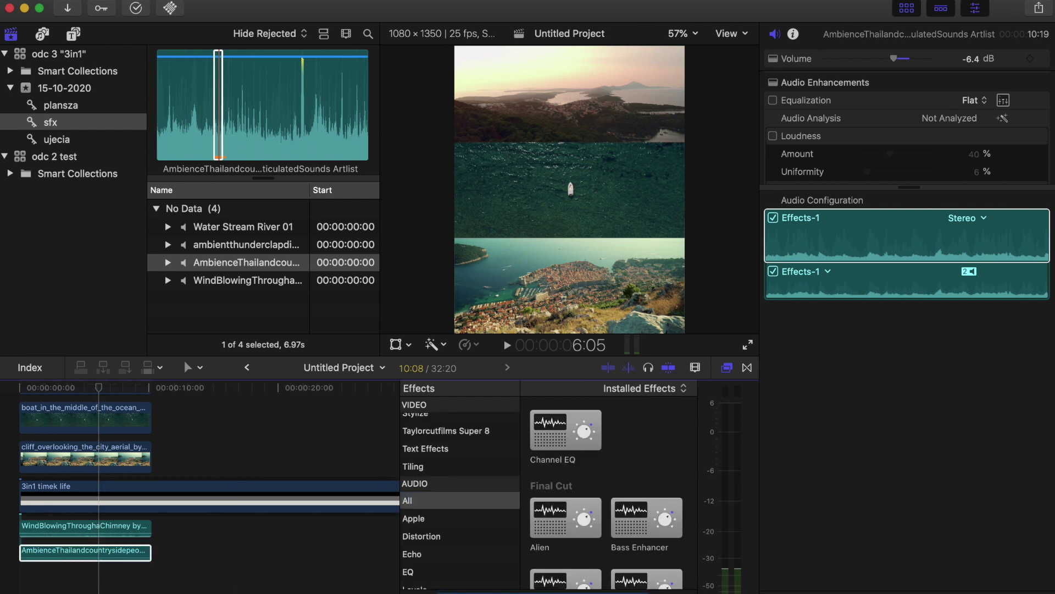
left_click_drag(566, 424, 94, 555)
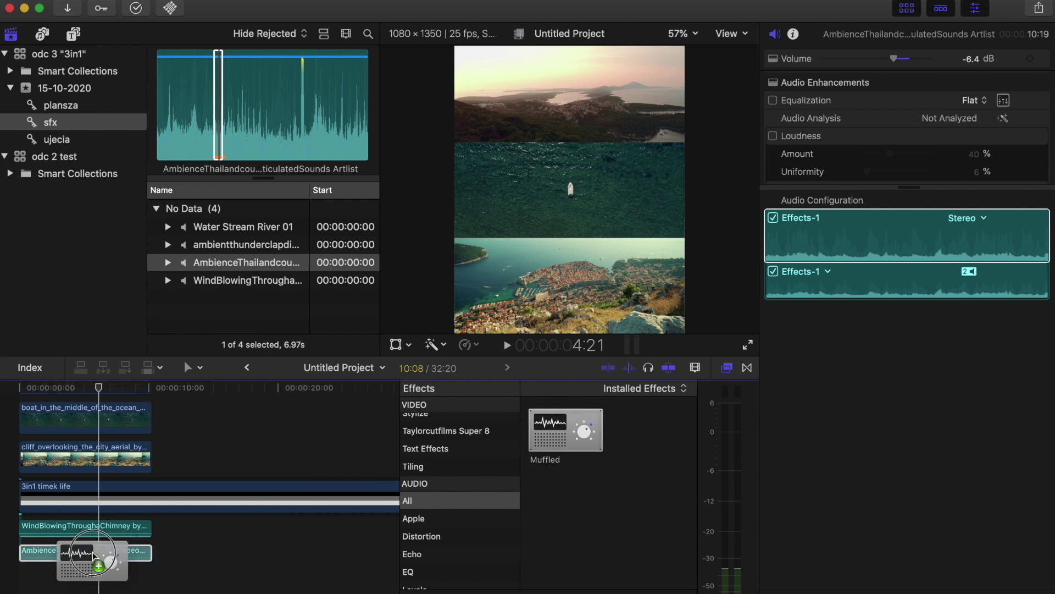
left_click(39, 574)
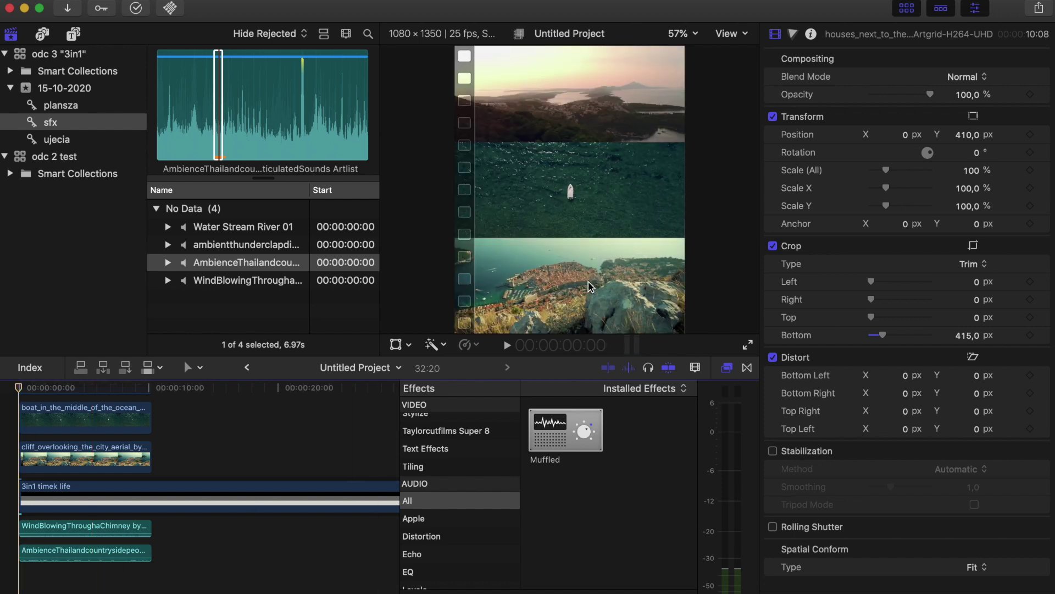
key("space")
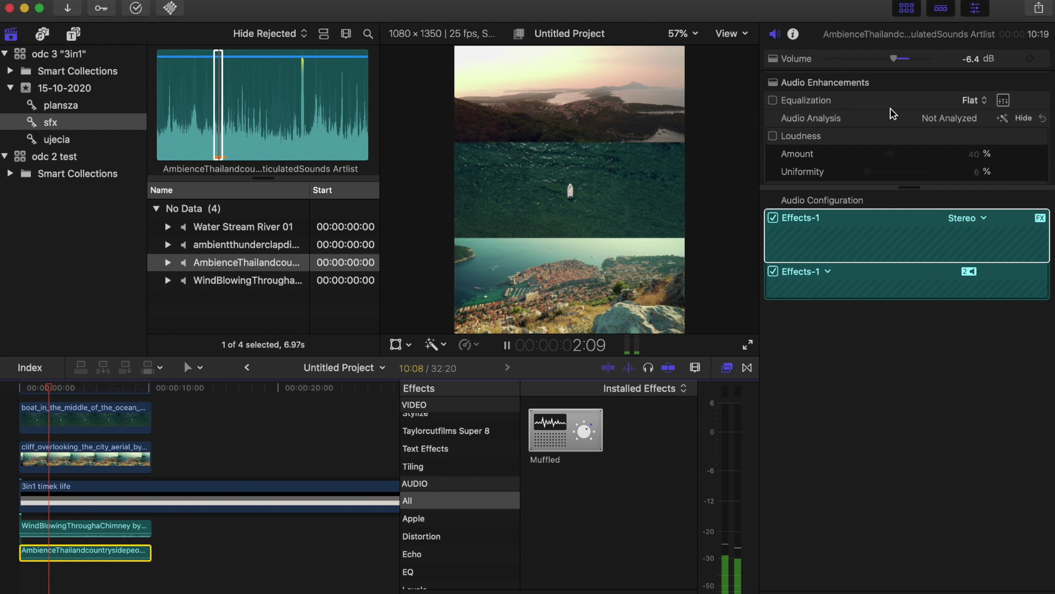
left_click_drag(896, 146, 887, 147)
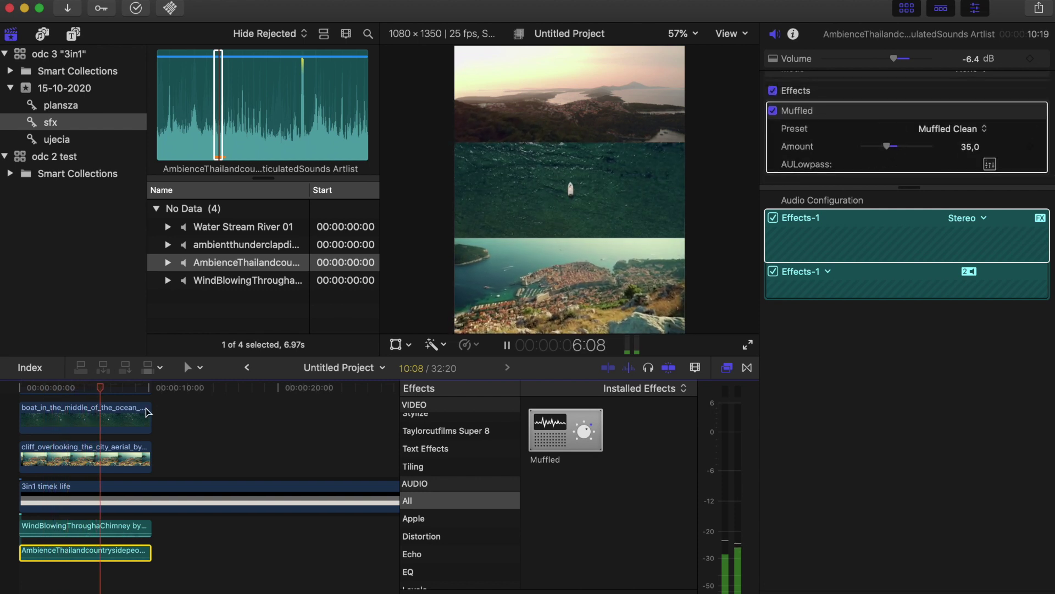
key("space")
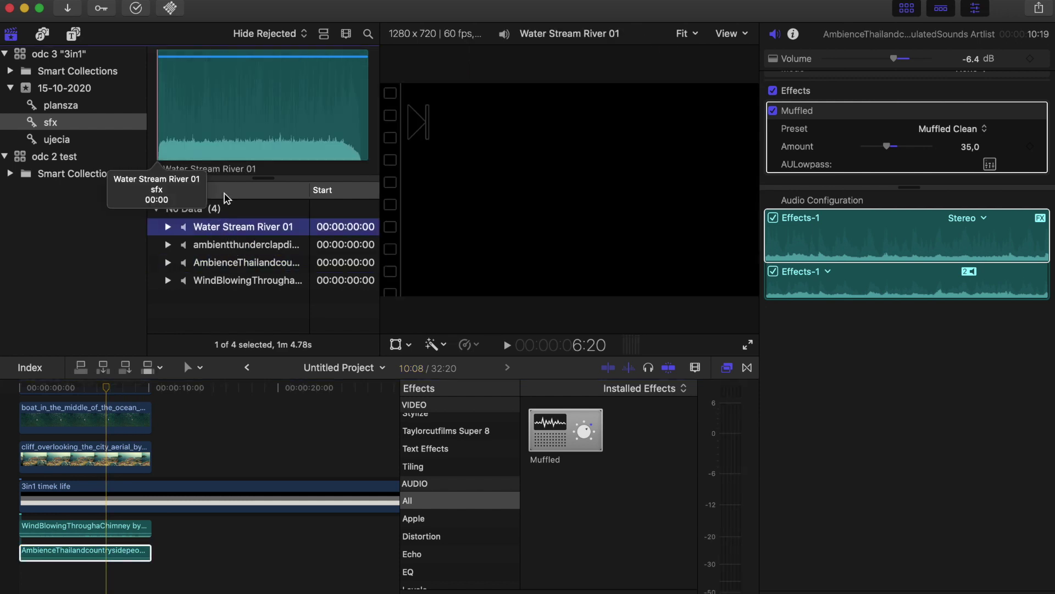
- Place a range of Water Stream River 01 at the project start beneath the other sounds
left_click(192, 95)
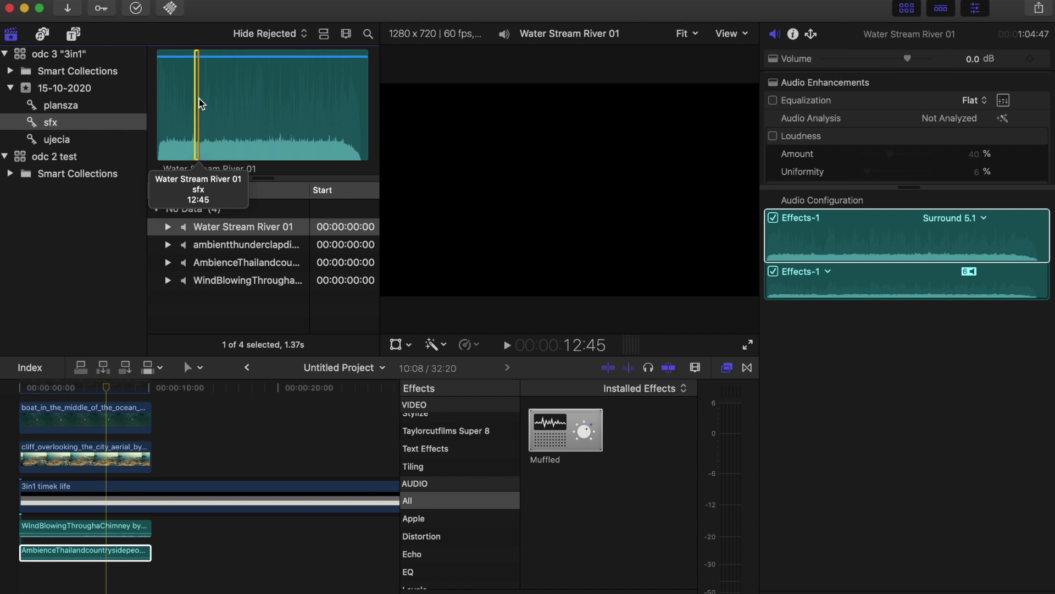
left_click(198, 101)
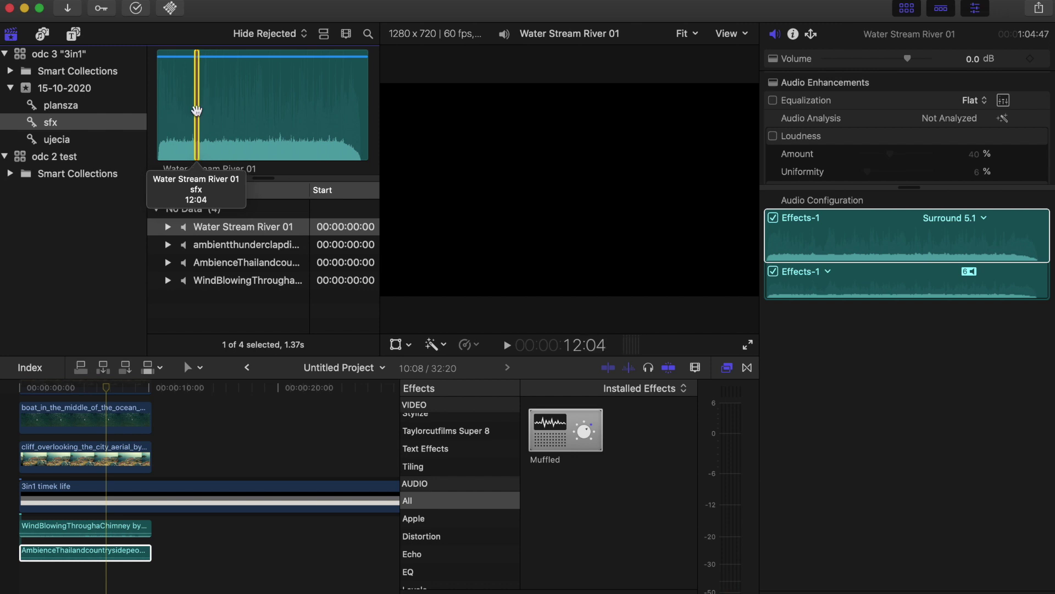
mouse_move(197, 136)
left_mouse_down()
mouse_move(33, 578)
mouse_move(149, 577)
left_mouse_up()
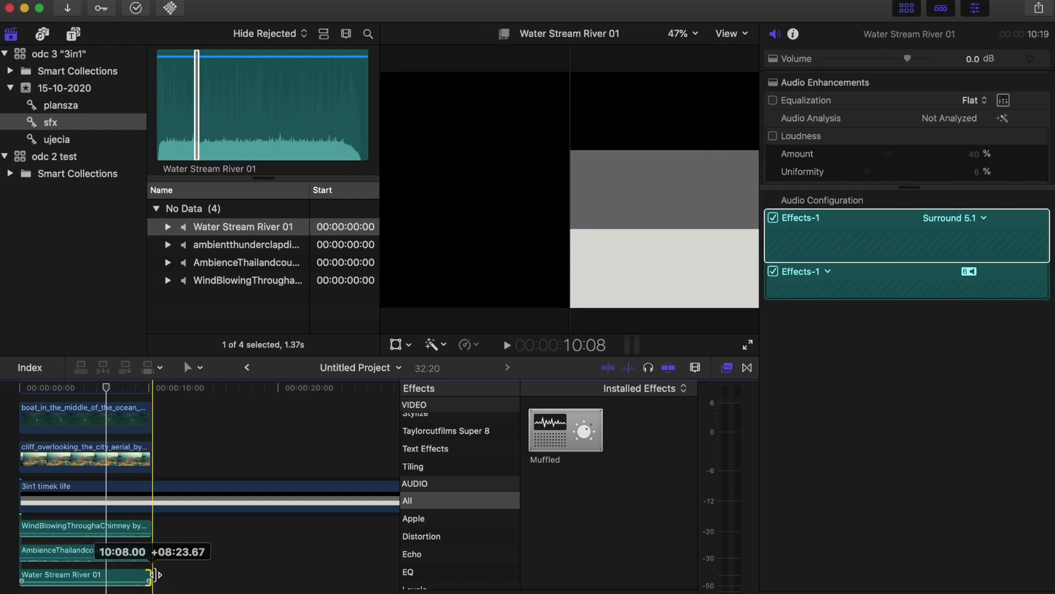
- Lower the river clip's volume to -2.3 dB while previewing the mix
left_click(50, 584)
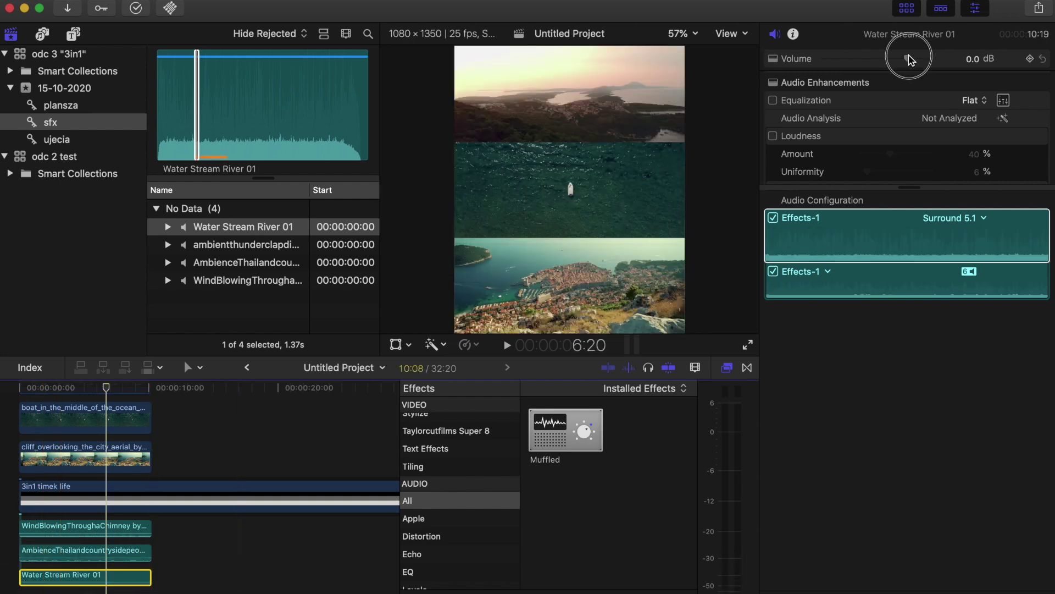
left_click_drag(906, 59, 904, 59)
key("space")
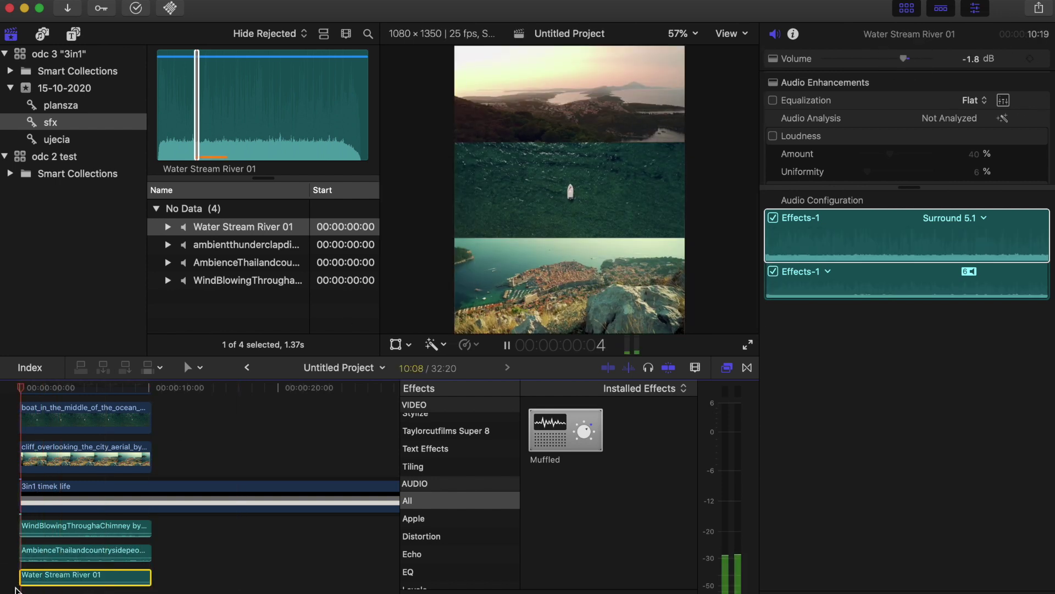
left_click_drag(905, 59, 904, 59)
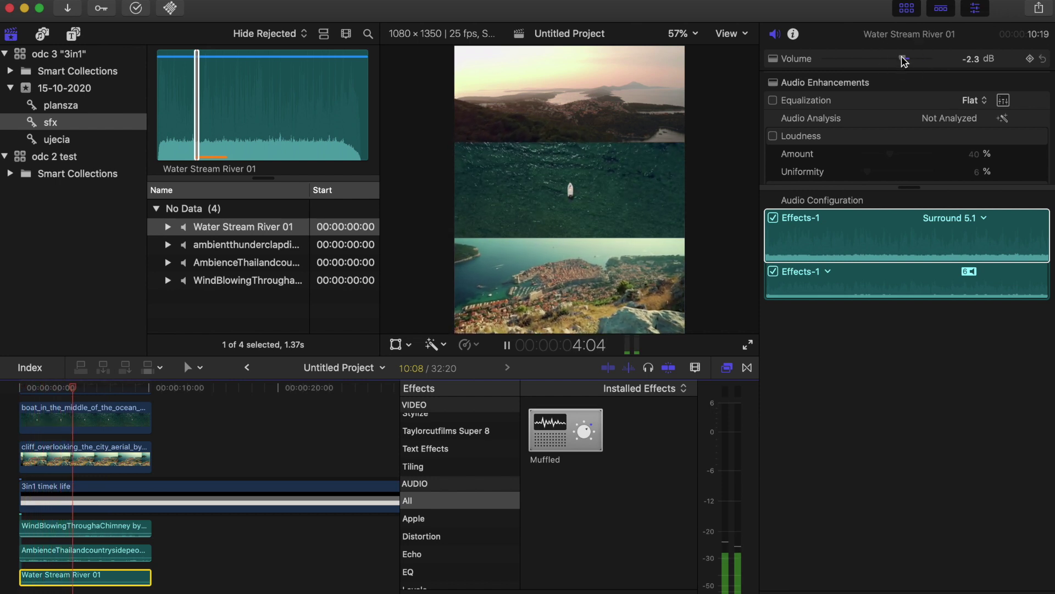
key("space")
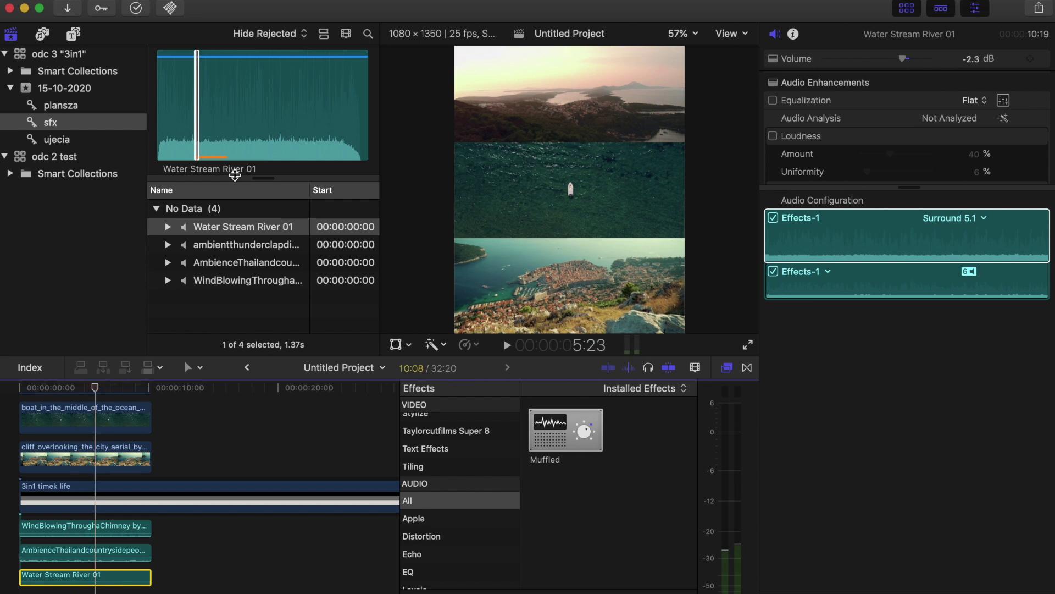
left_click(226, 246)
- Mark a range of the thunderclap-with-rain sound and move it to the project start below the river
left_click(213, 94)
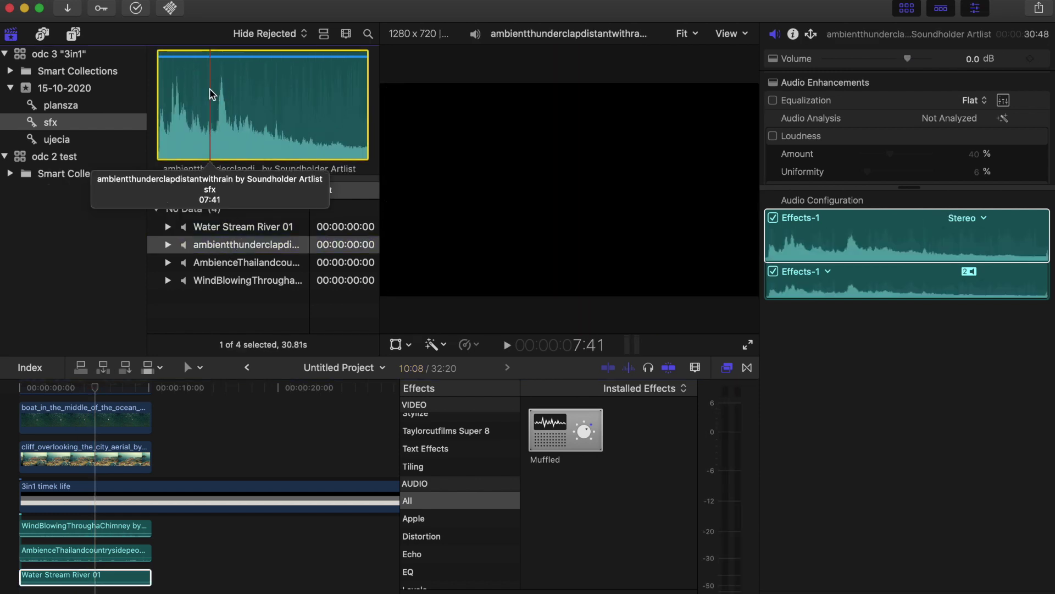
key("i")
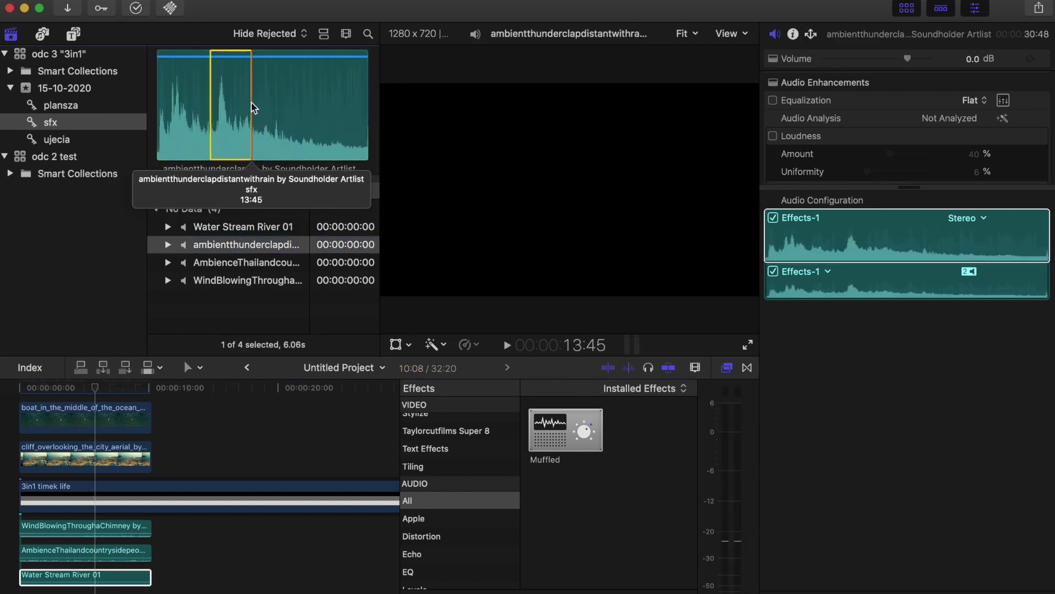
left_click_drag(253, 107, 177, 557)
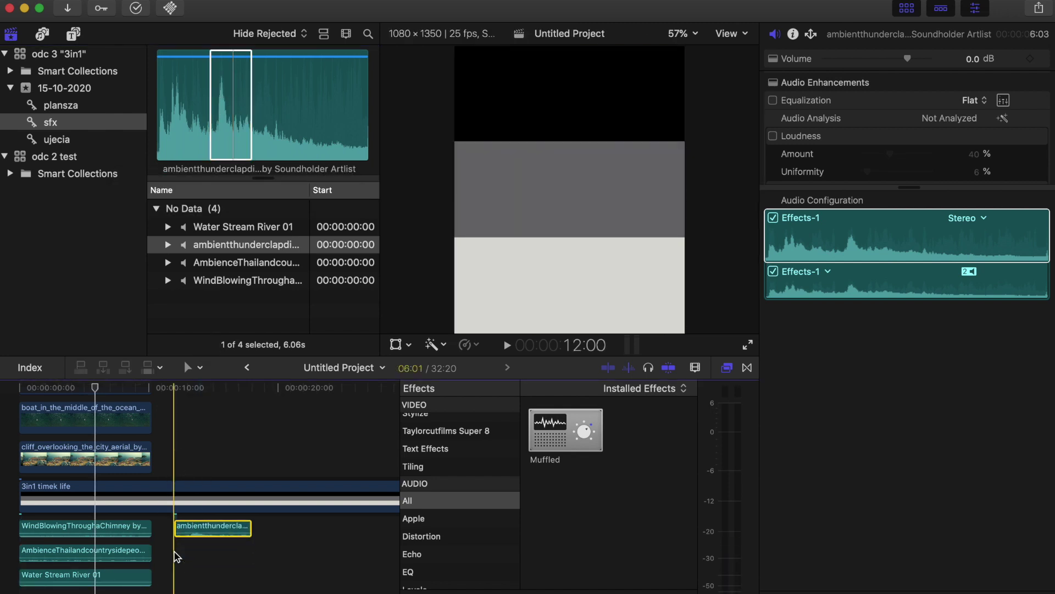
scroll(192, 530, "down", 2)
left_click_drag(214, 514, 69, 587)
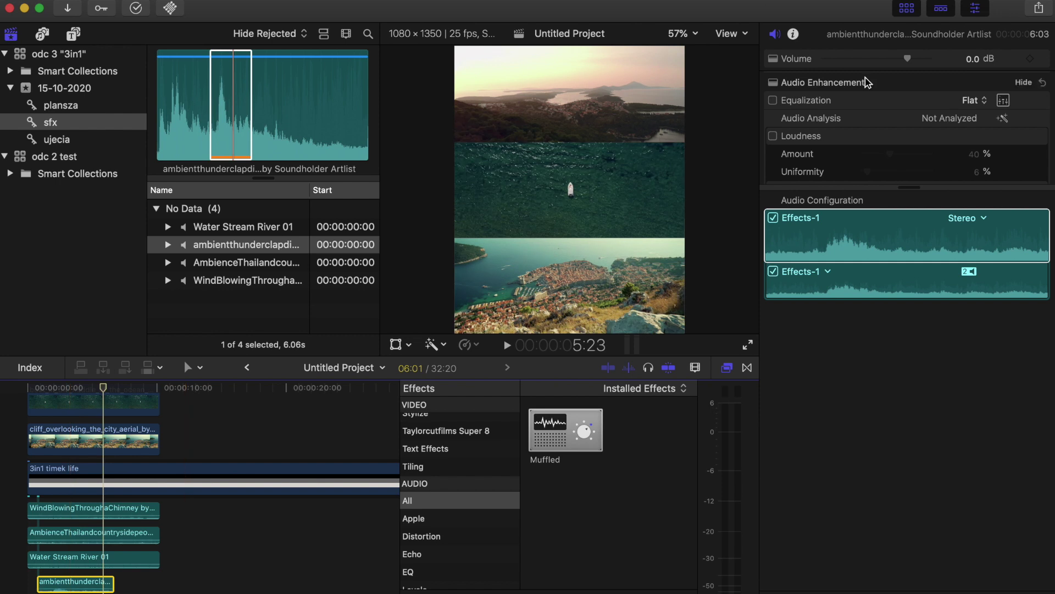
- Play the project from the start and select the thunder clip
left_click(27, 581)
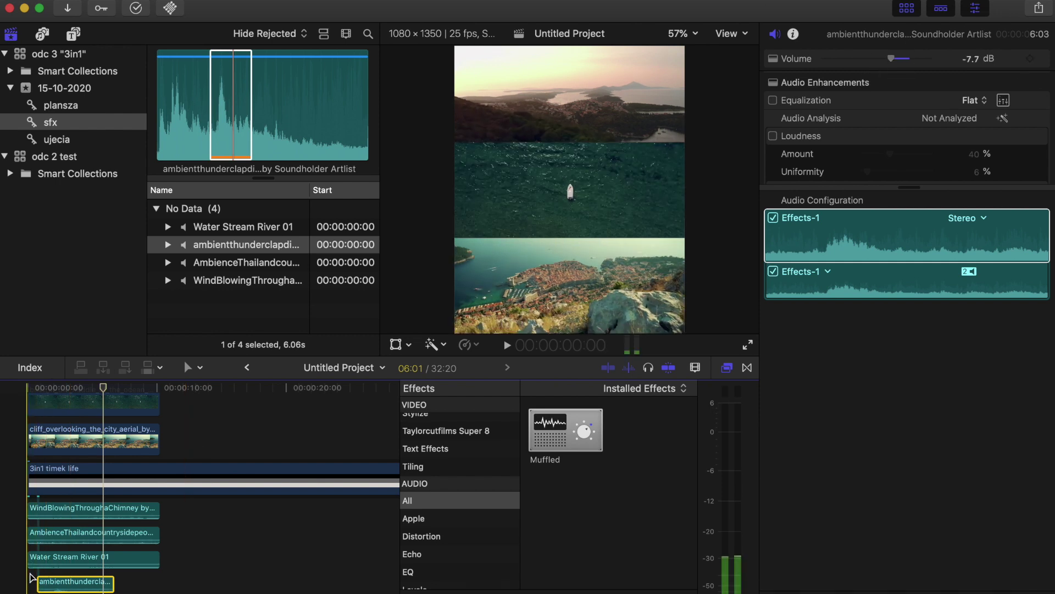
key("space")
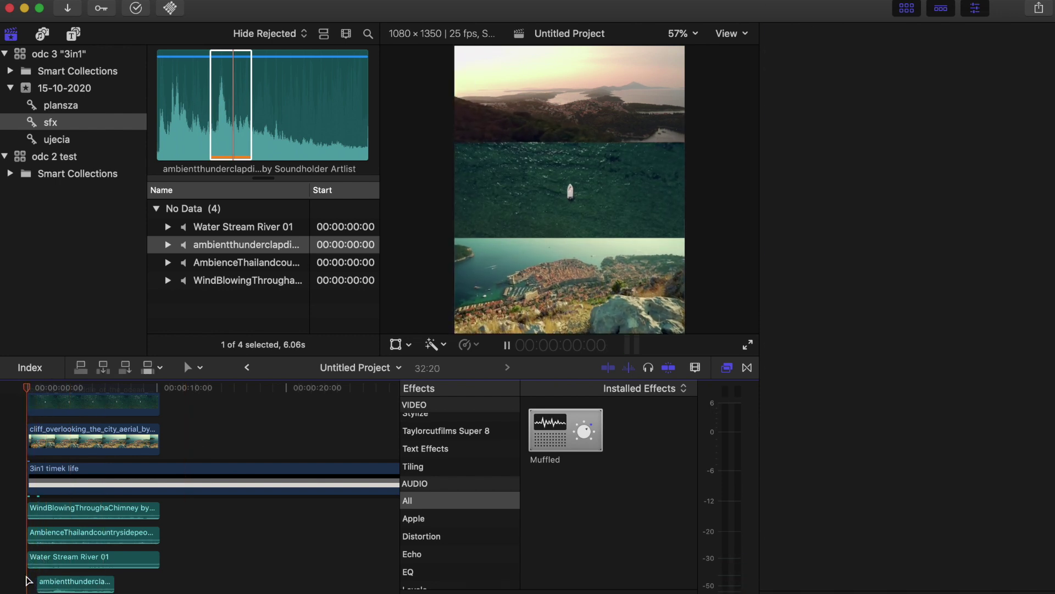
left_click(75, 583)
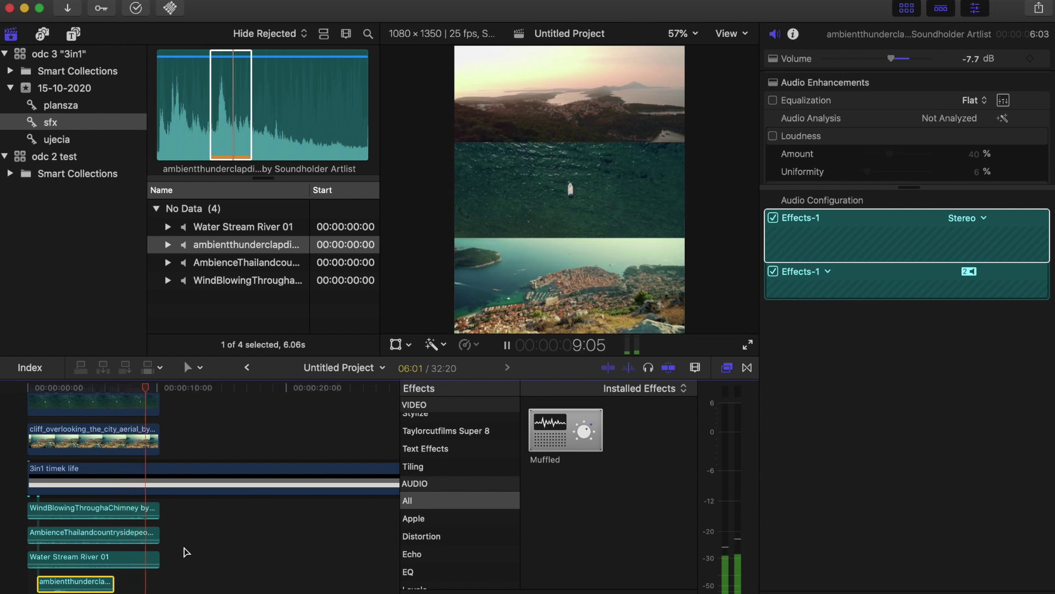
key("space")
- Blade 3in1 timek life at the playhead and delete its right half, ending the project at 10:08
key("b")
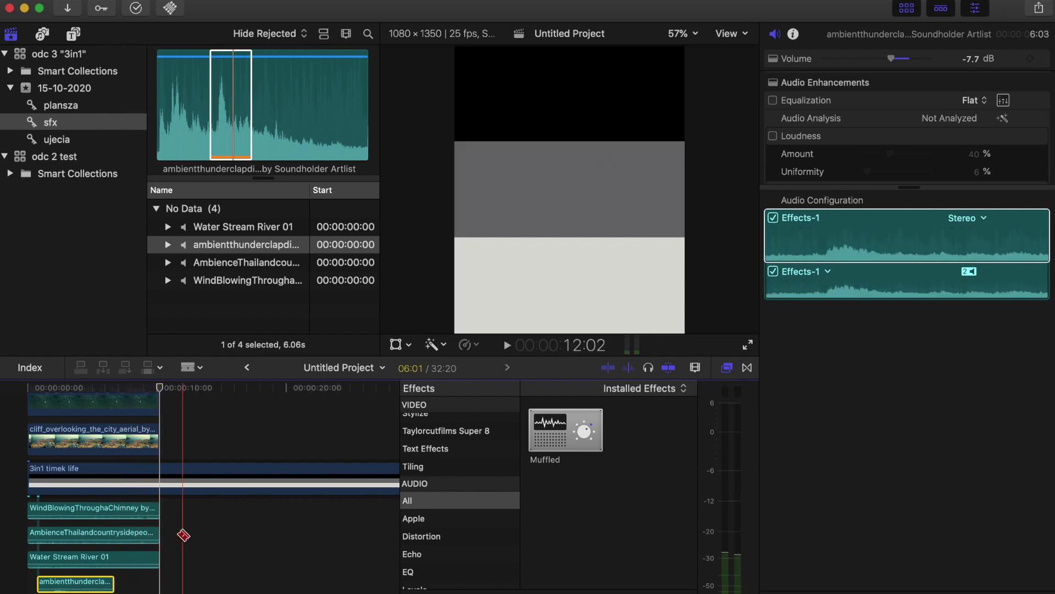
left_click(160, 481)
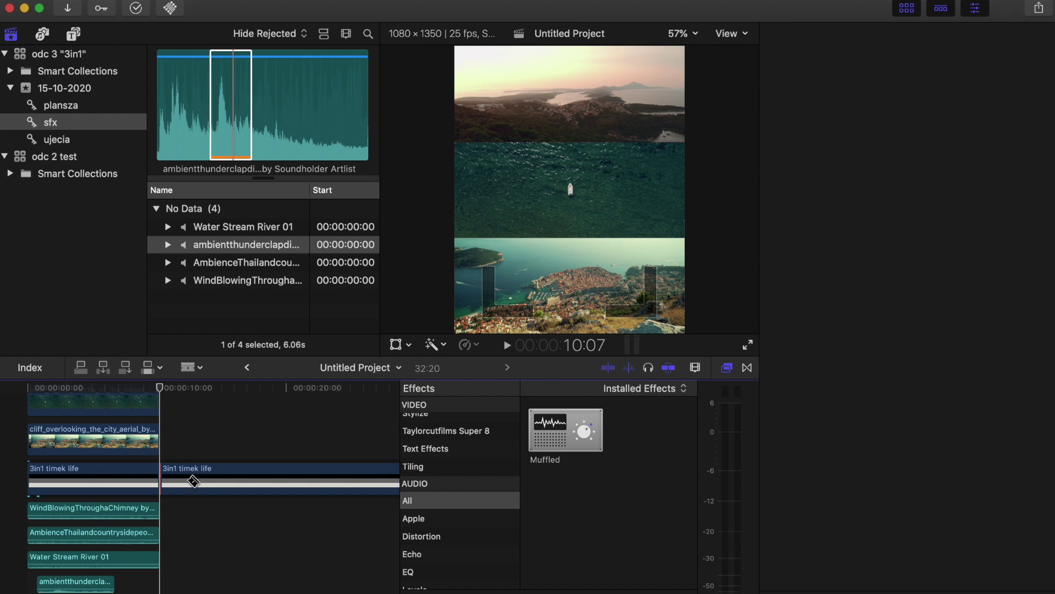
key("a")
left_click(190, 482)
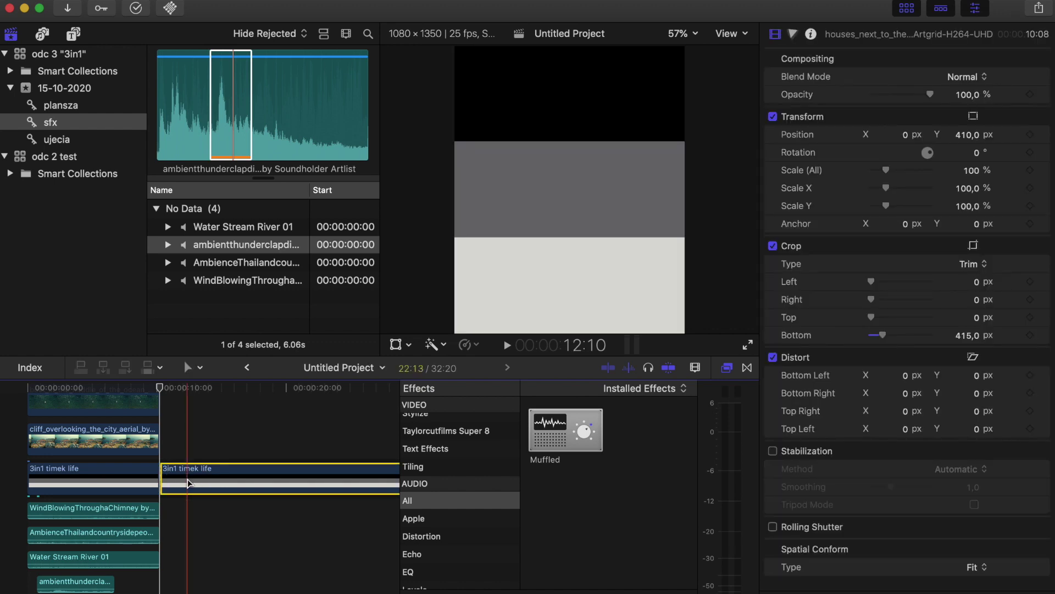
key("Delete")
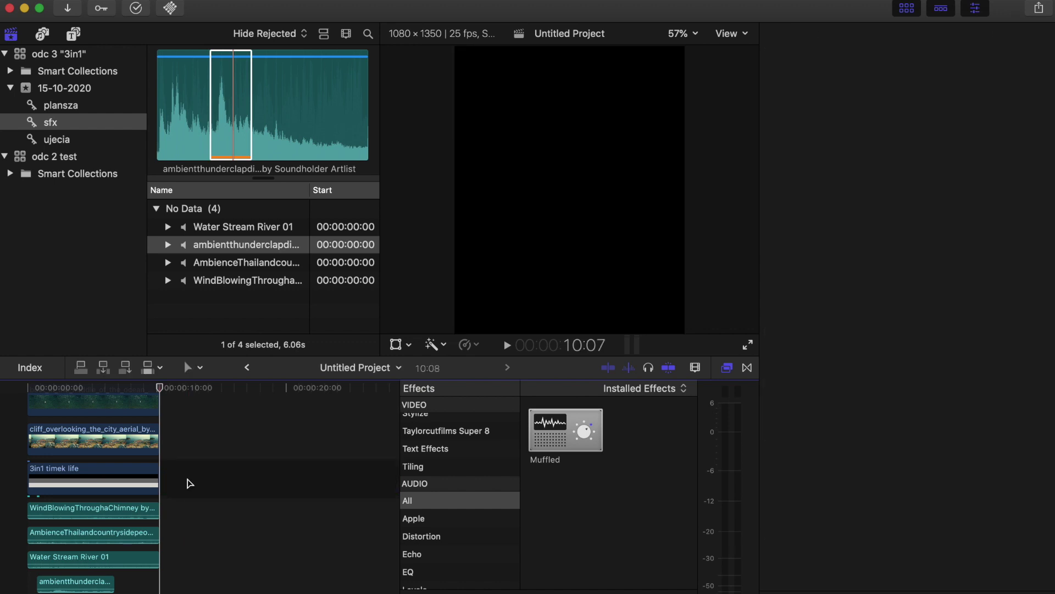
scroll(190, 483, "up", 3)
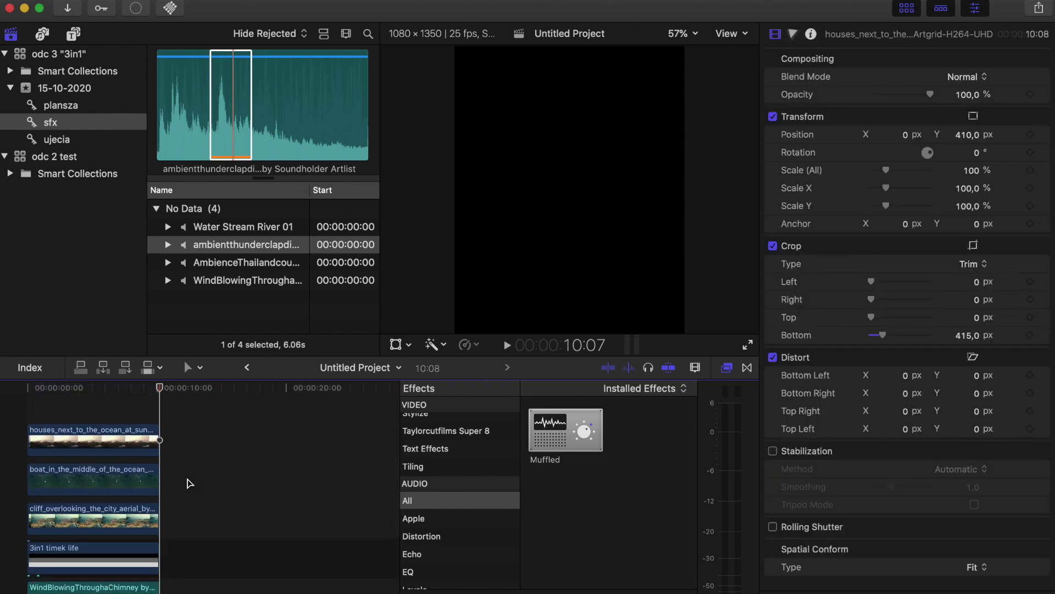
left_click(74, 36)
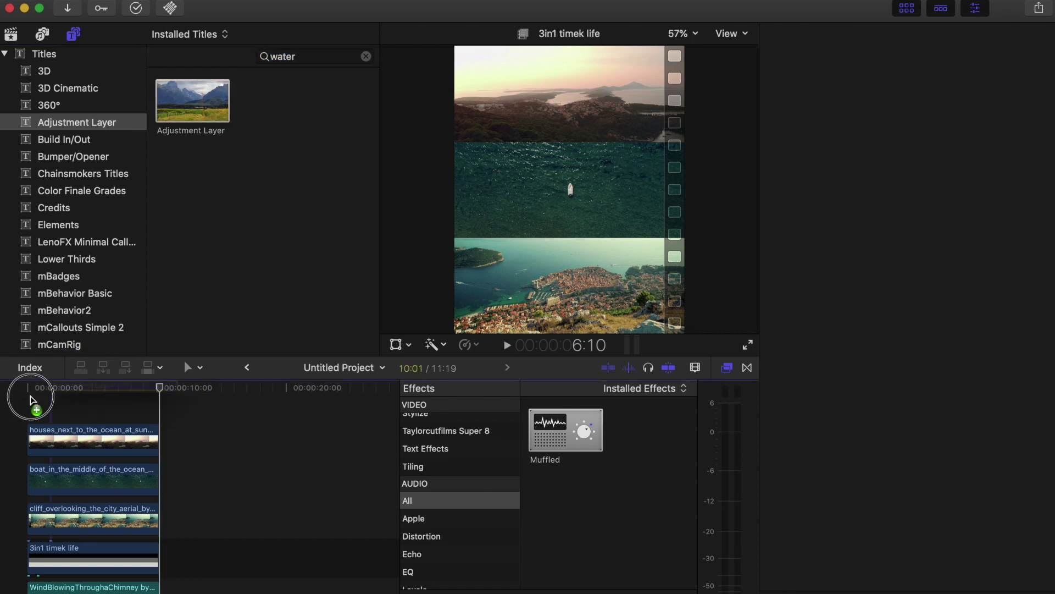
- Place an Adjustment Layer above the video clips and extend it back to the timeline start
left_click_drag(209, 121, 33, 411)
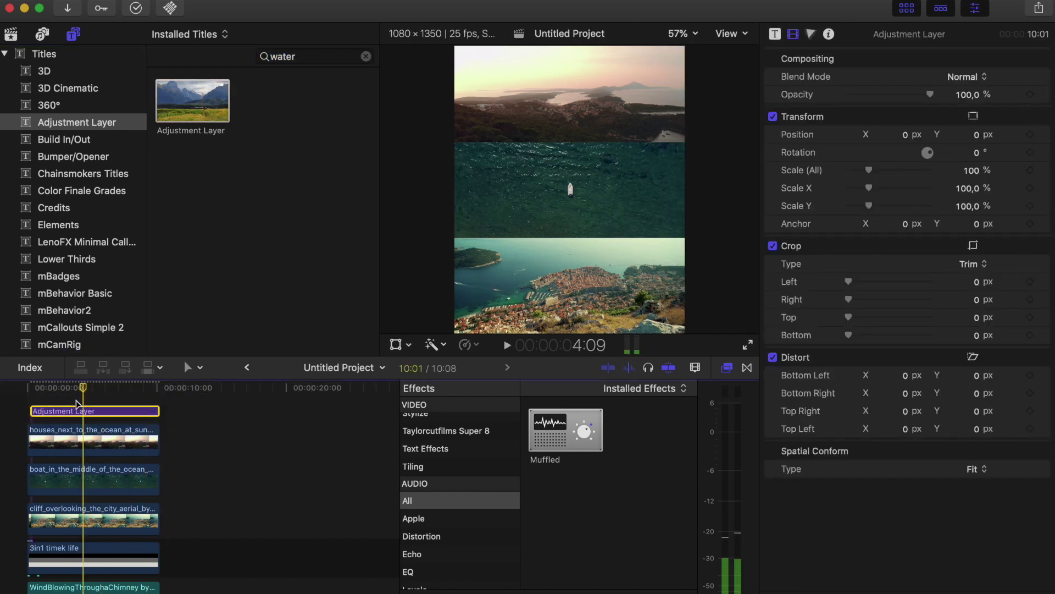
left_click_drag(77, 405, 81, 413)
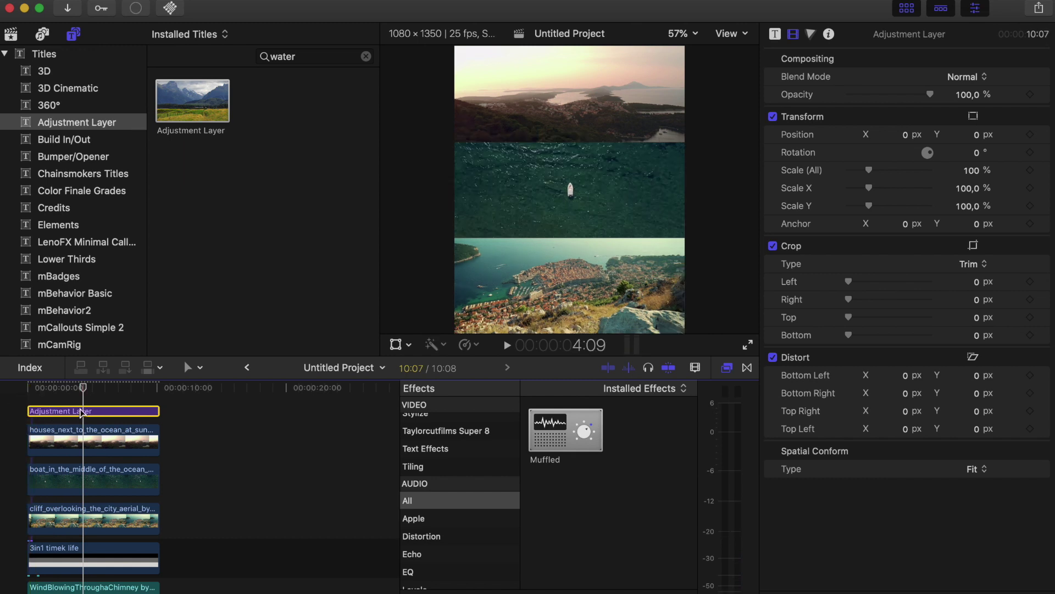
left_click(81, 410, "super")
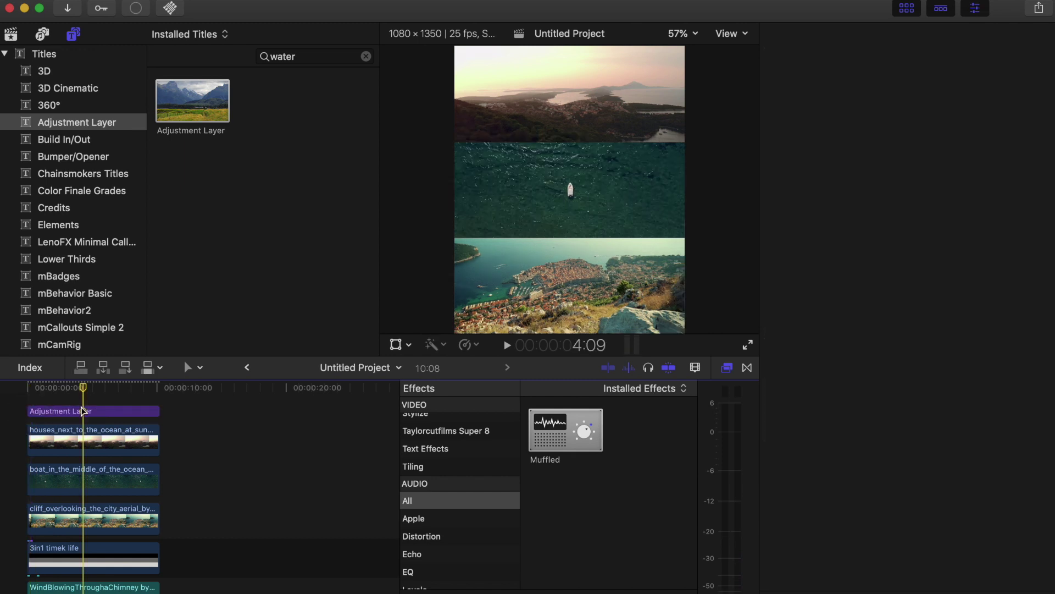
left_click(82, 412)
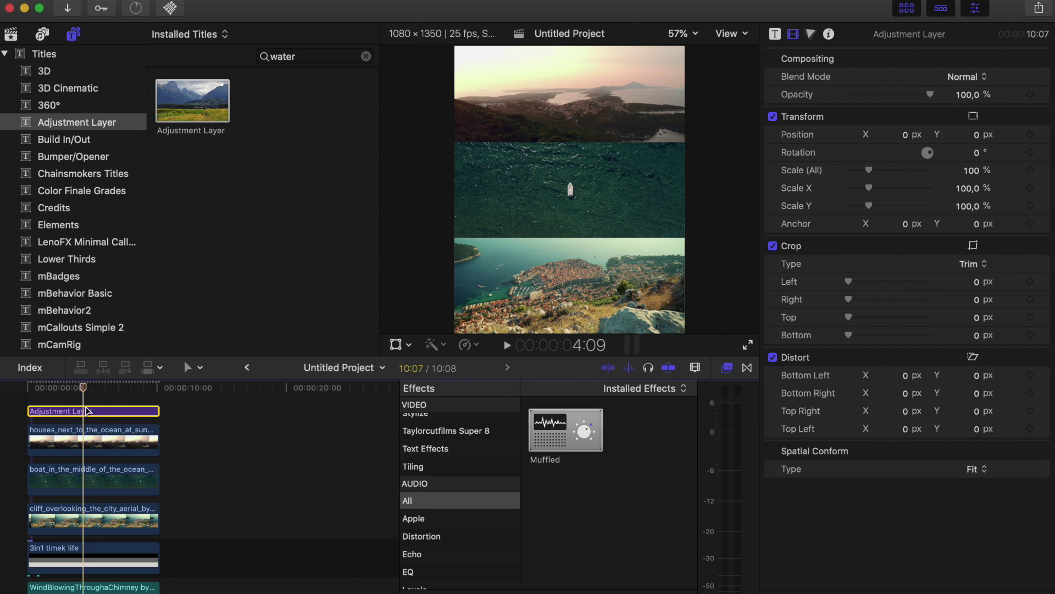
- Add Color Curves to the adjustment layer and bend the Luma curve with two points
left_click(811, 35)
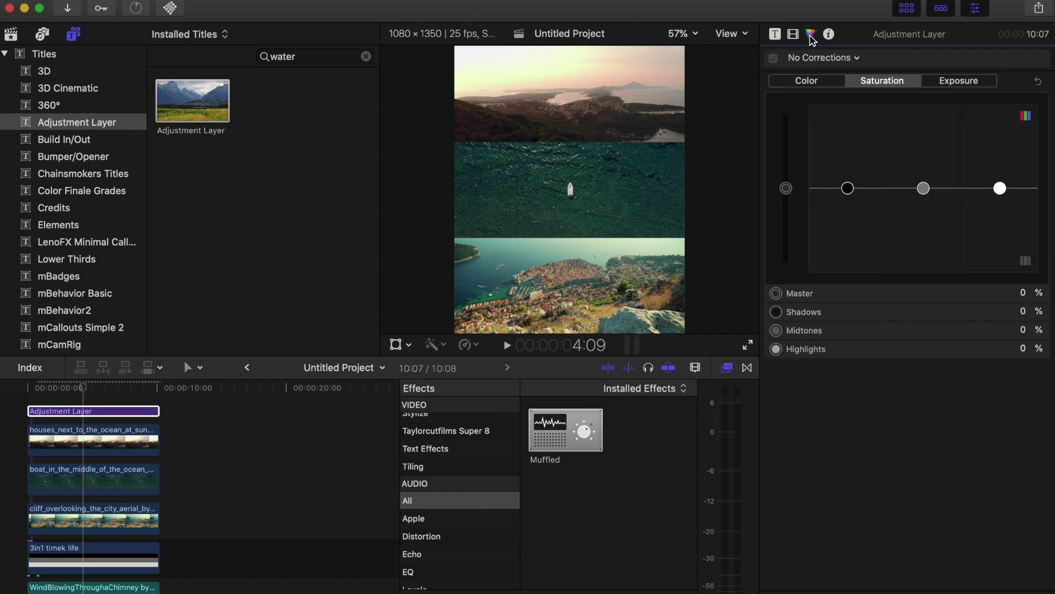
left_click(857, 58)
left_click(859, 111)
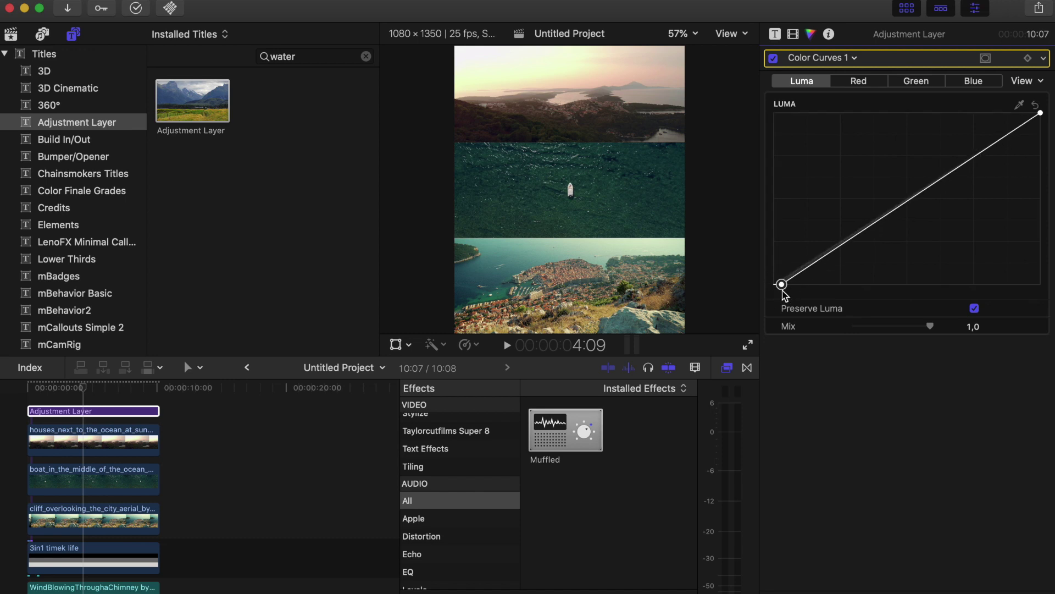
left_click(847, 243)
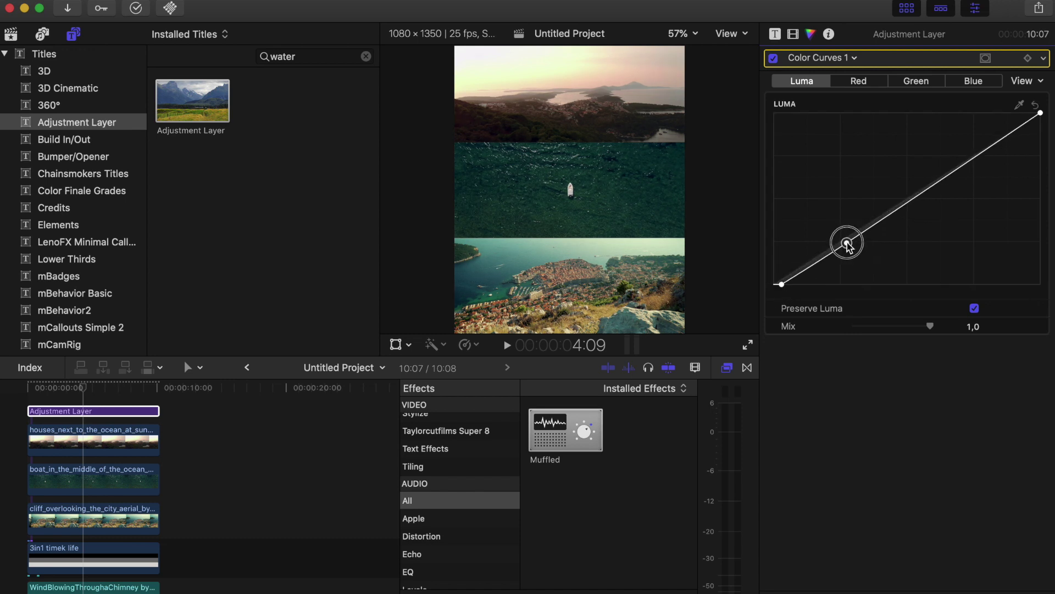
left_click_drag(914, 204, 911, 199)
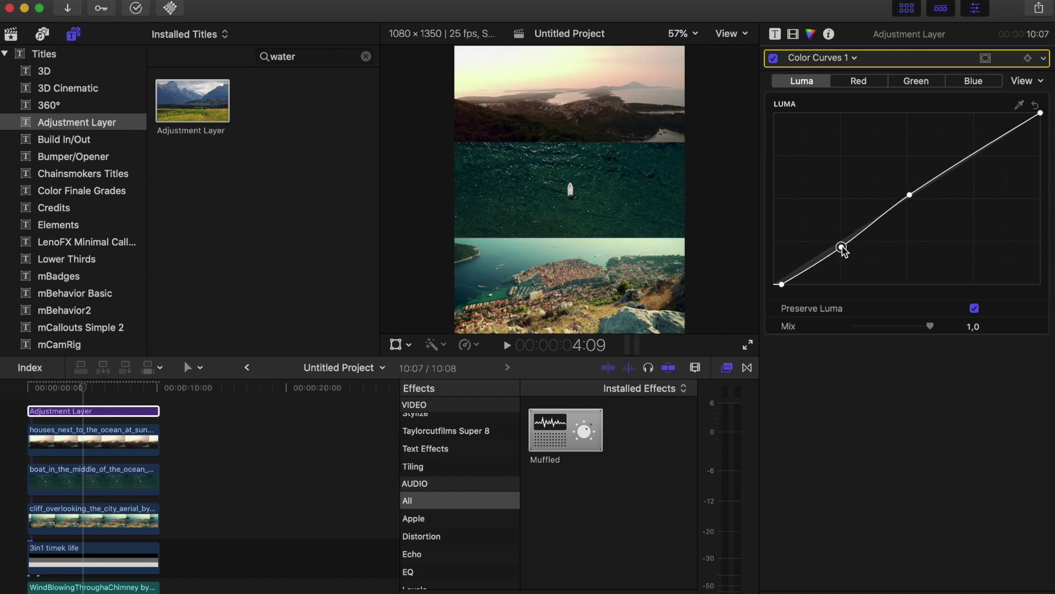
left_click(86, 447)
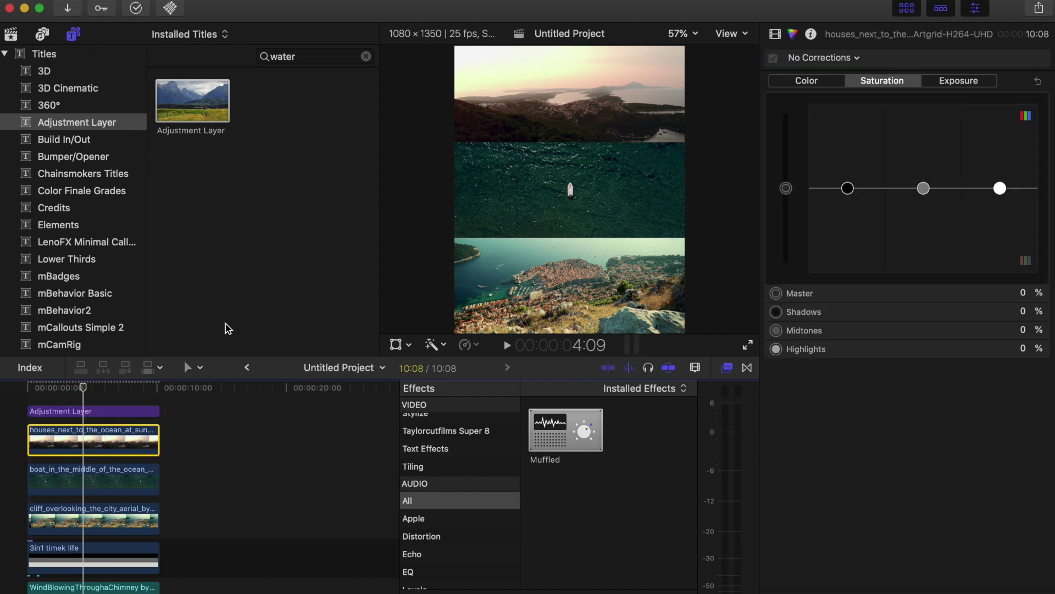
- Apply the ColorFinalePro effect from Color Finale to the Adjustment Layer
key("Home")
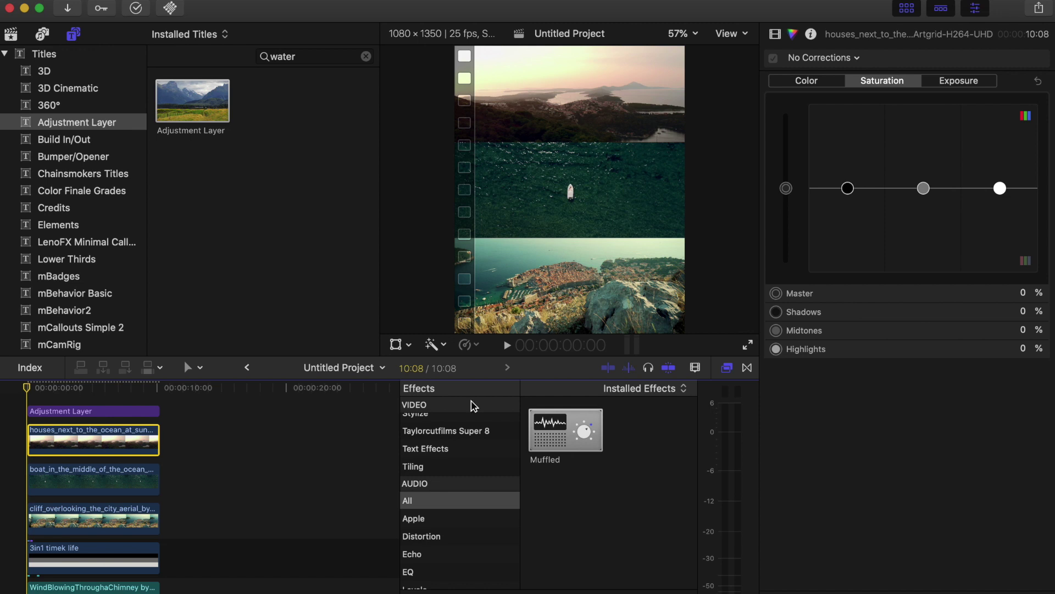
scroll(422, 546, "down", 3)
scroll(451, 525, "up", 10)
scroll(451, 525, "up", 10)
left_click(448, 519)
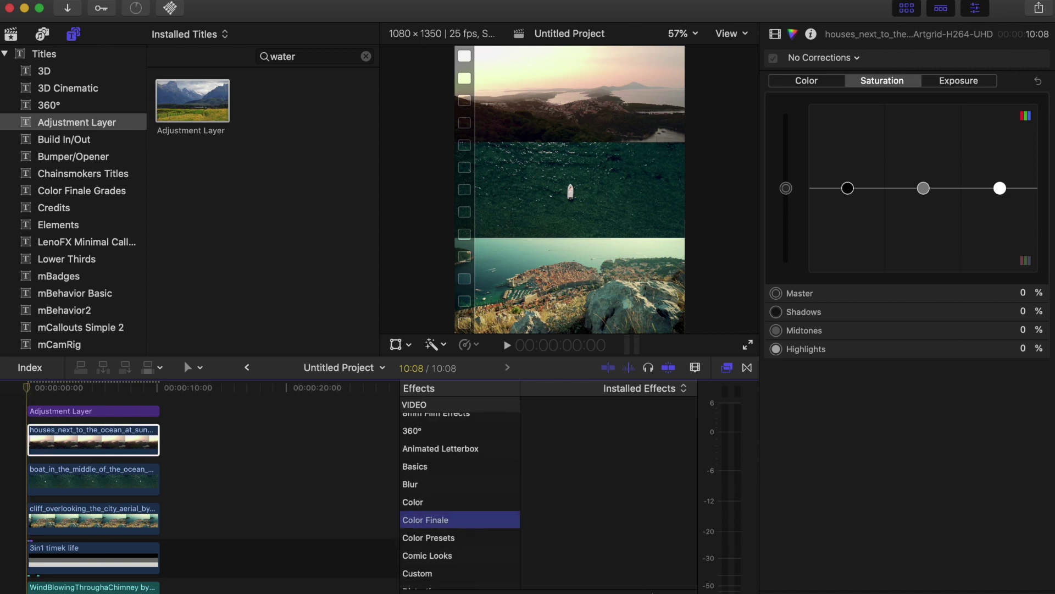
left_click_drag(637, 523, 117, 415)
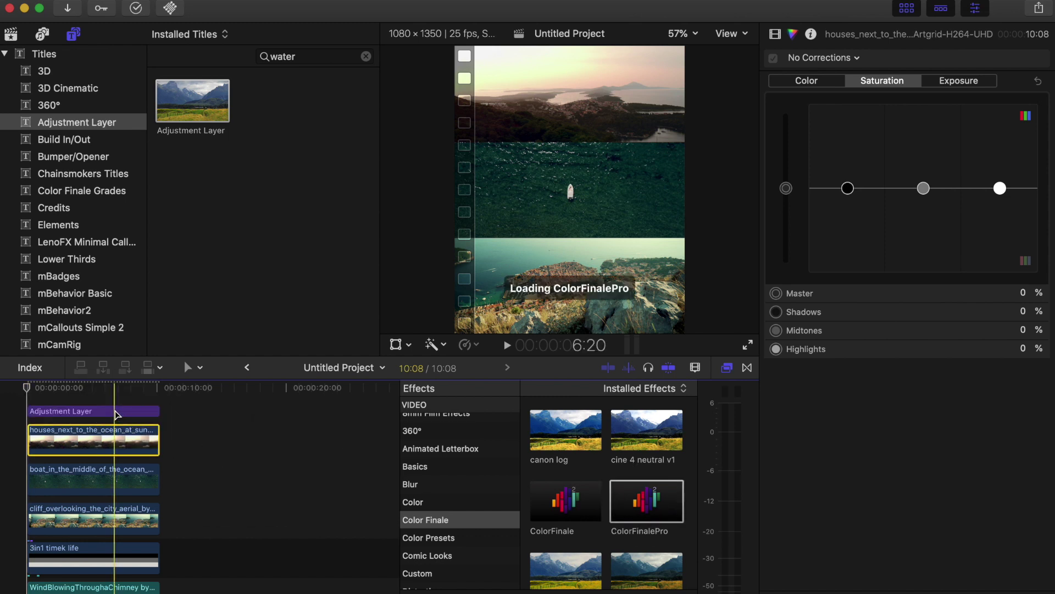
- Open the ColorFinalePro layer editor from the adjustment layer's Video inspector
left_click(88, 409)
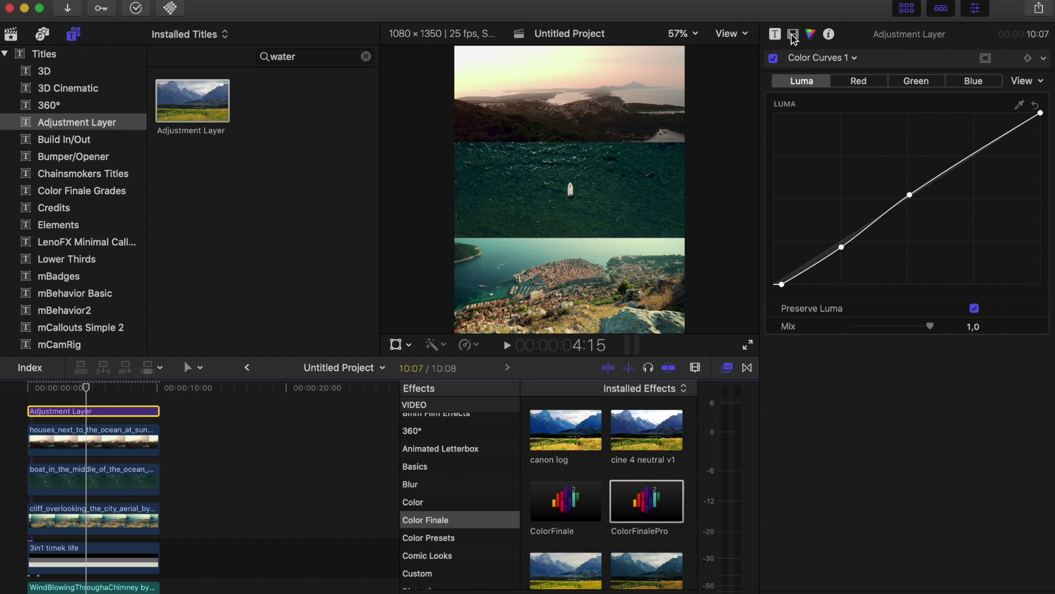
left_click(793, 35)
scroll(935, 275, "down", 3)
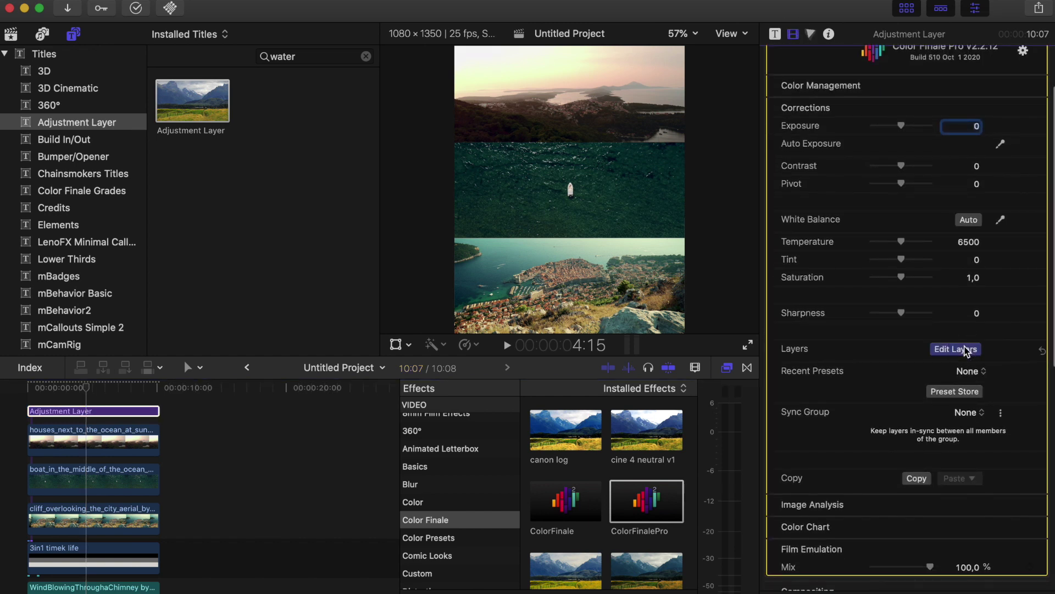
left_click(957, 350)
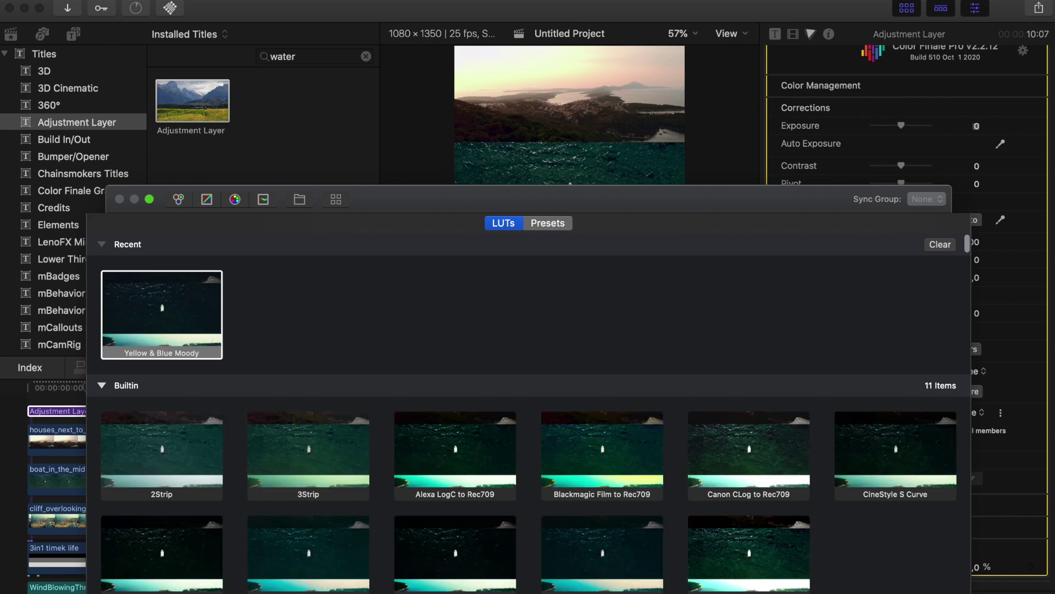
- Load the Yellow & Blue Moody LUT and close the Color Finale editor window
left_click(162, 313)
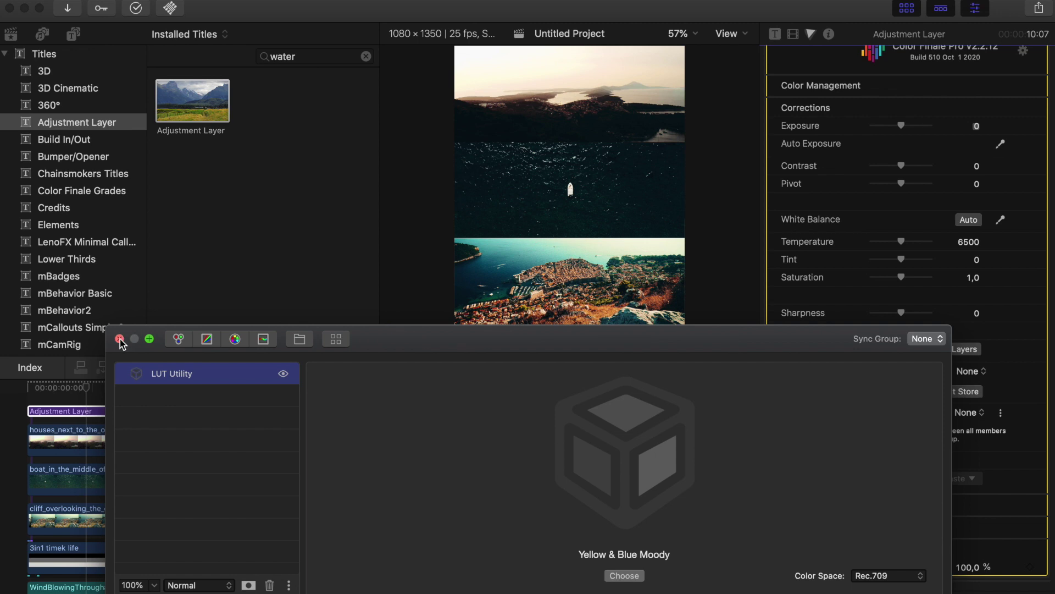
left_click(119, 339)
scroll(836, 442, "down", 5)
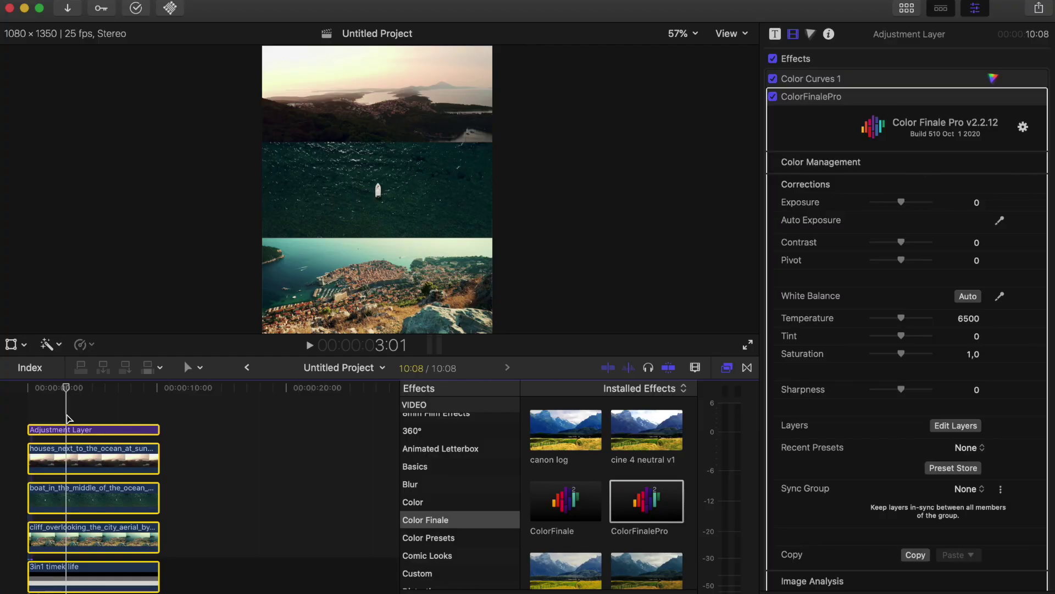
- Start an Export File share and rename the title to 3w1
left_click(1044, 8)
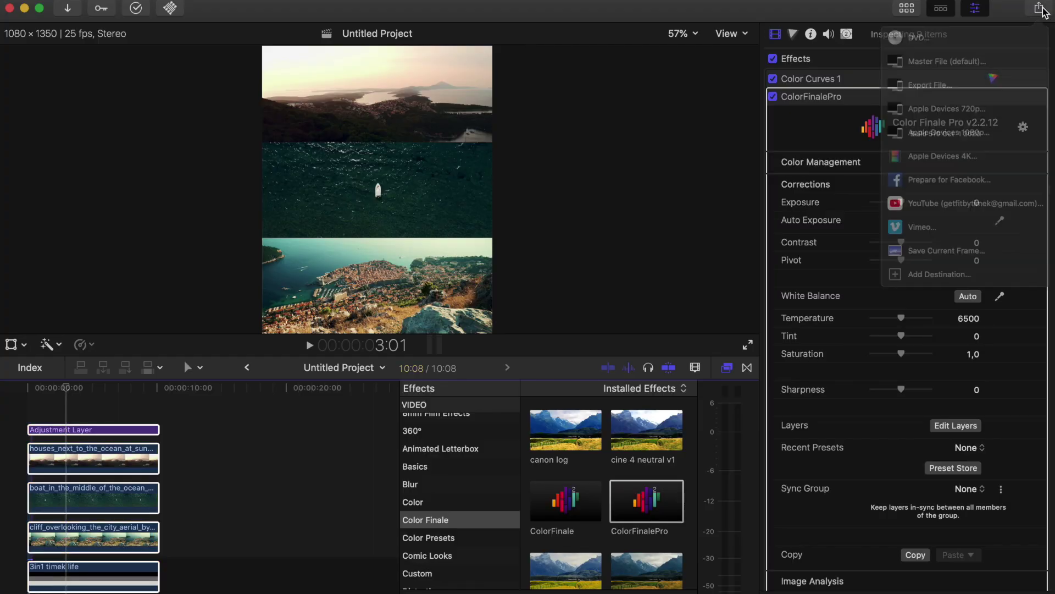
left_click(919, 107)
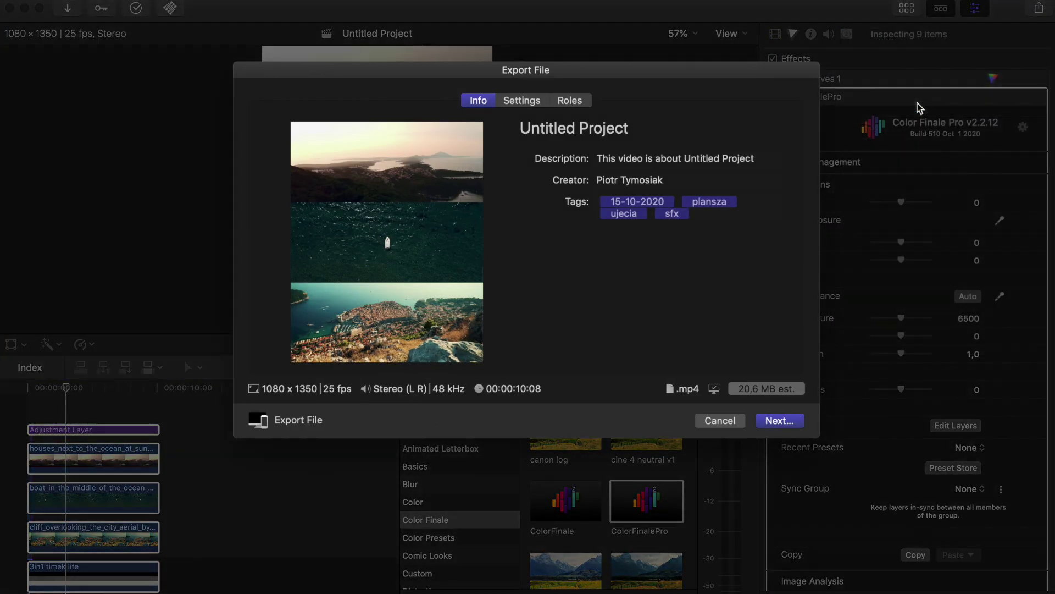
left_click_drag(652, 126, 471, 134)
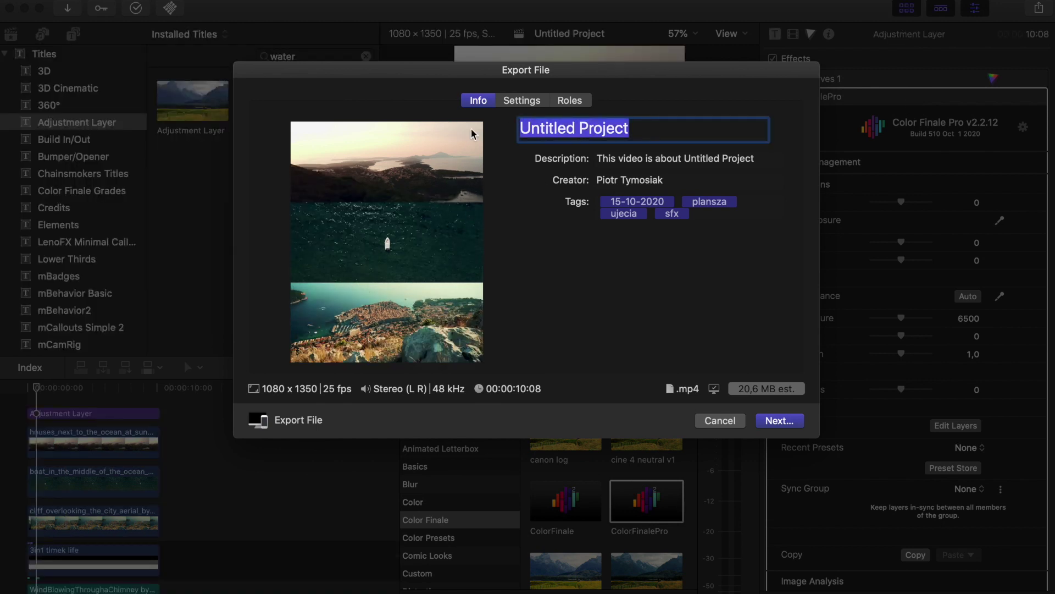
type("3w1")
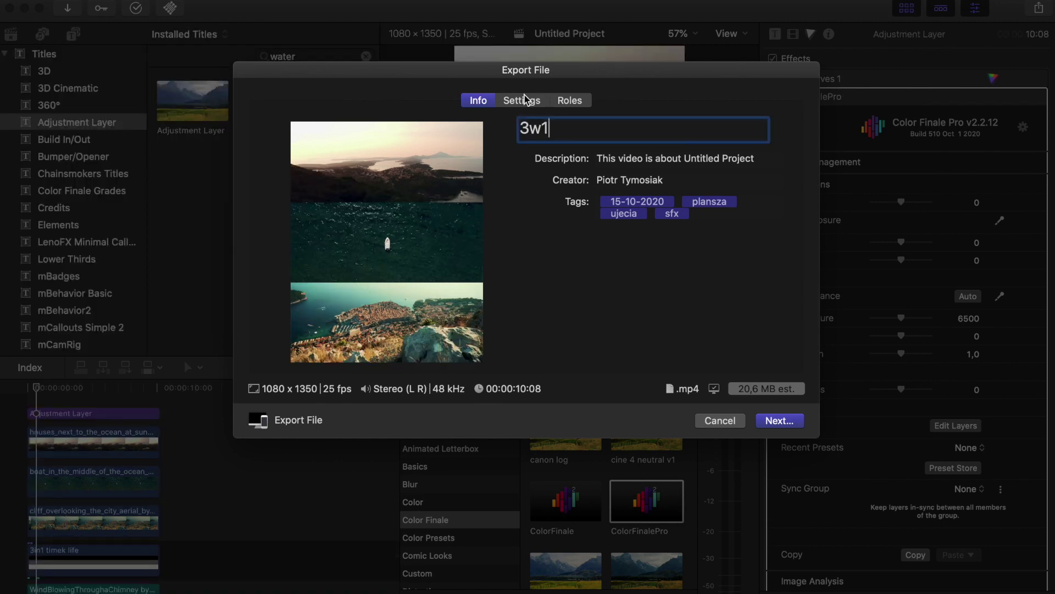
- Set the export format to Video and Audio with the H.264 codec and continue
left_click(525, 100)
left_click(672, 161)
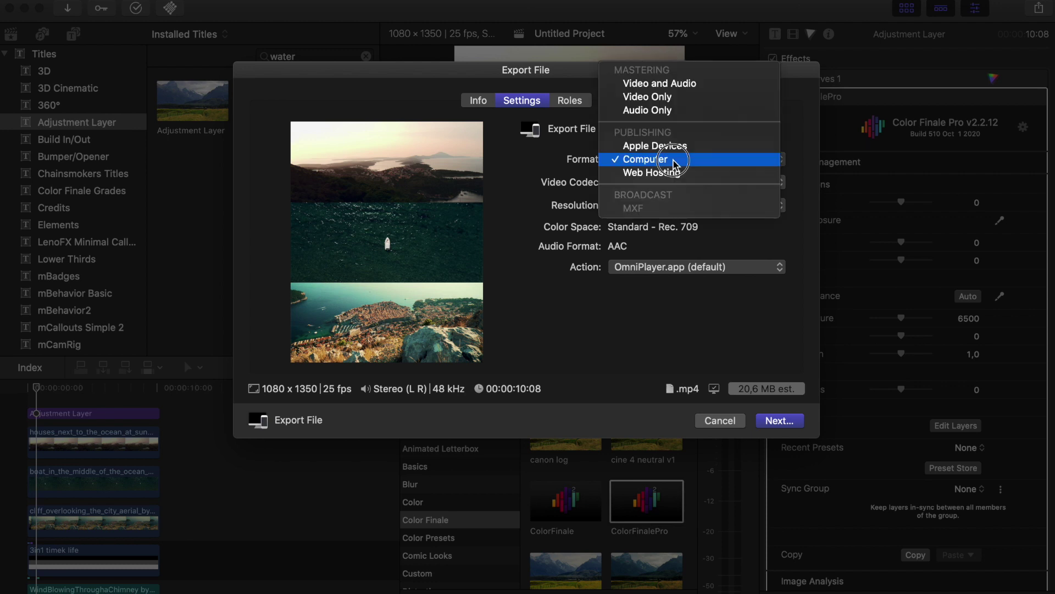
left_click(665, 81)
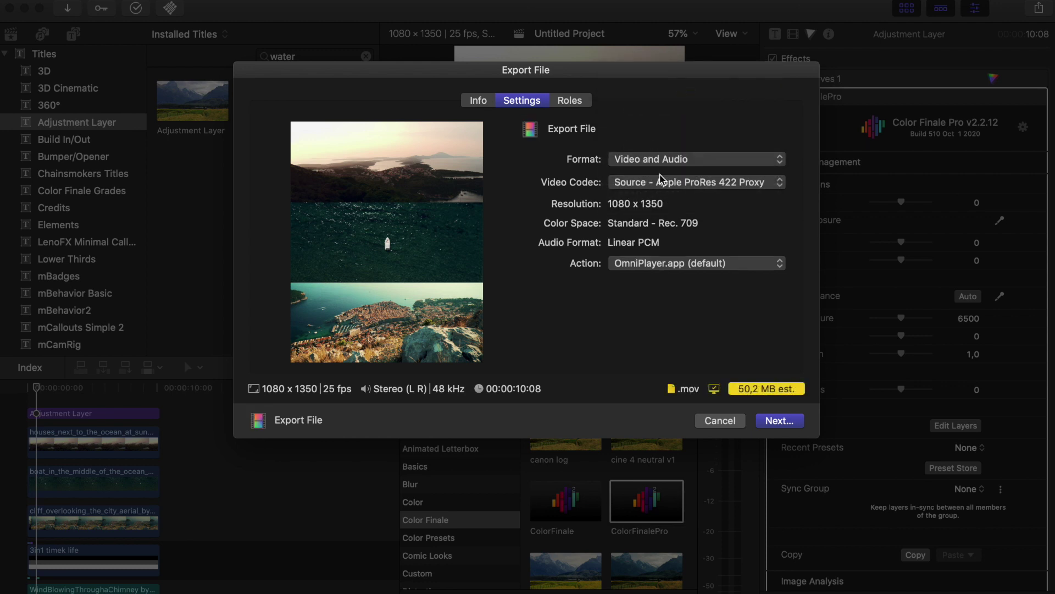
left_click(662, 182)
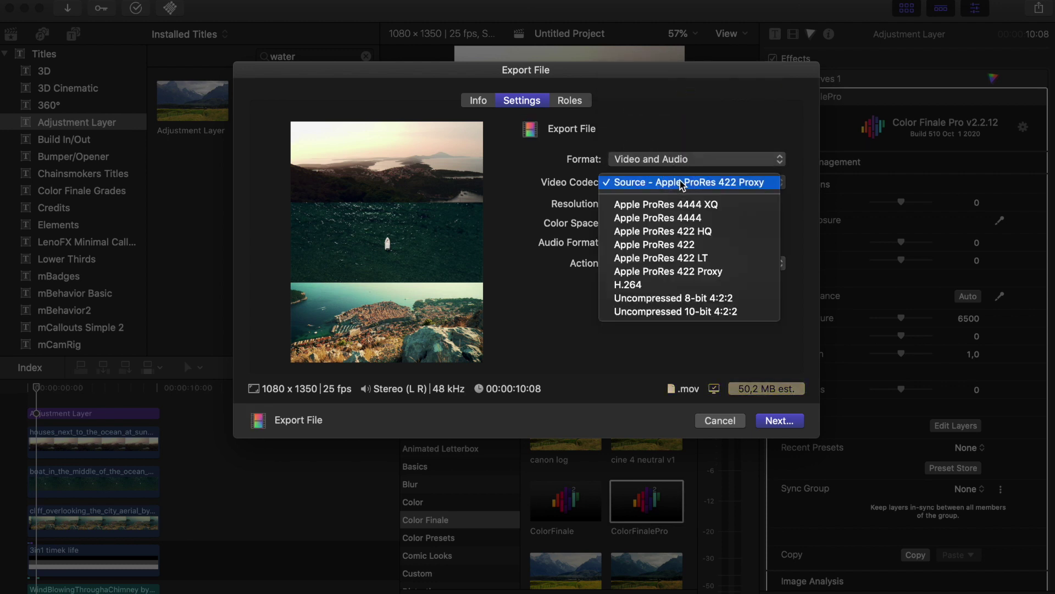
left_click(652, 284)
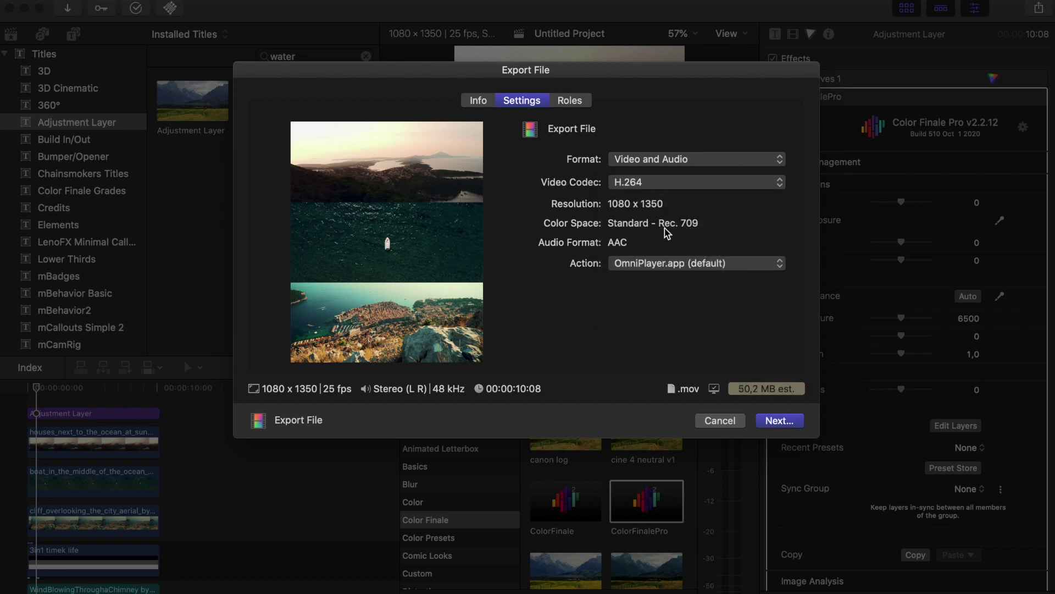
left_click(781, 420)
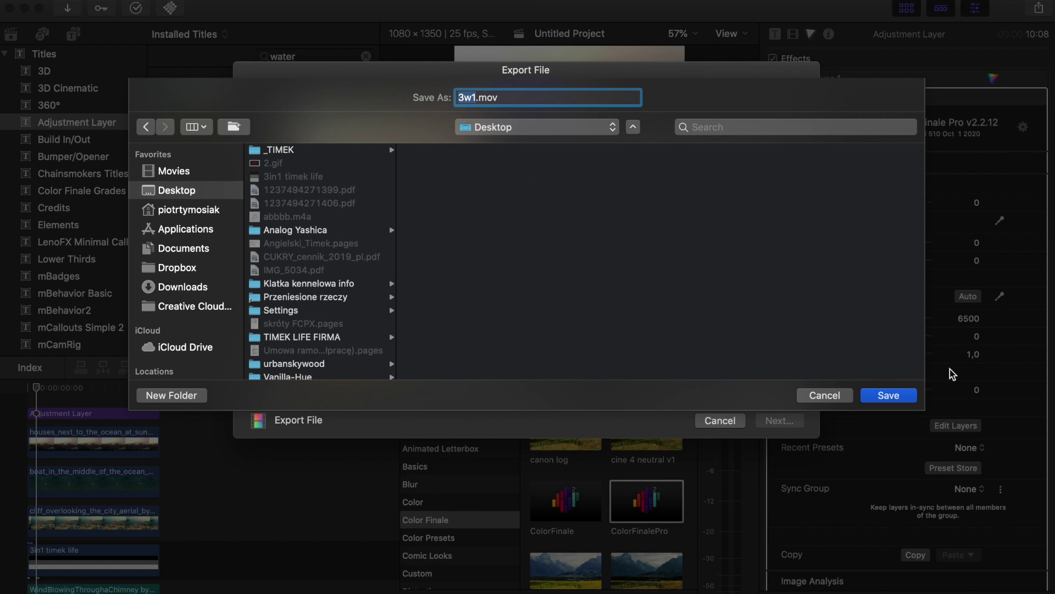